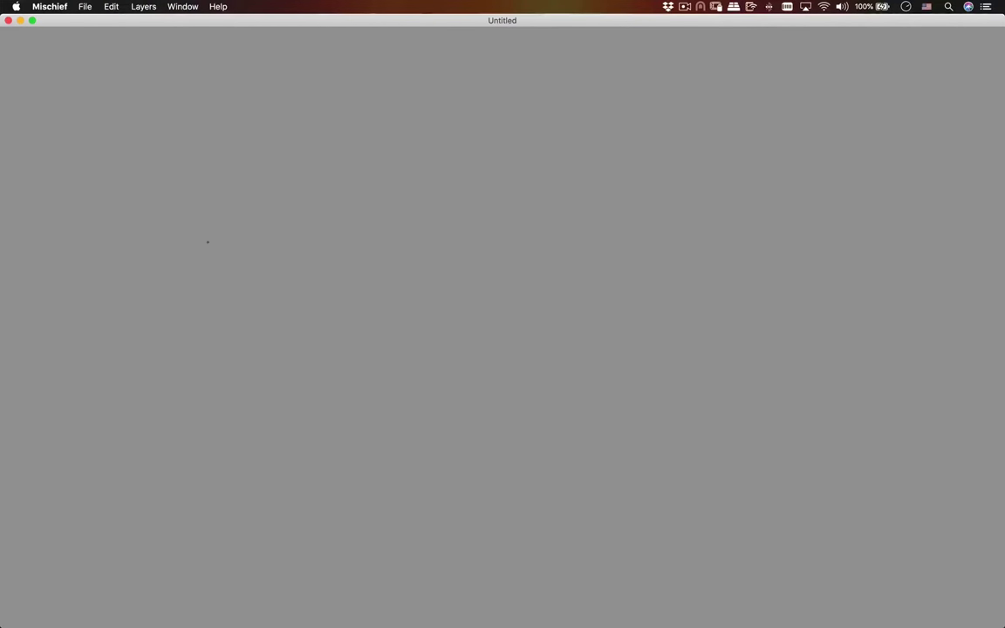
Handwrite the heading "IBL" on the blank canvas and underline it with a slanted stroke
left_click_drag(202, 212, 209, 277)
left_click_drag(183, 227, 220, 210)
left_click_drag(192, 285, 228, 276)
left_click_drag(232, 218, 253, 261)
left_click_drag(267, 202, 301, 253)
left_click_drag(177, 316, 401, 246)
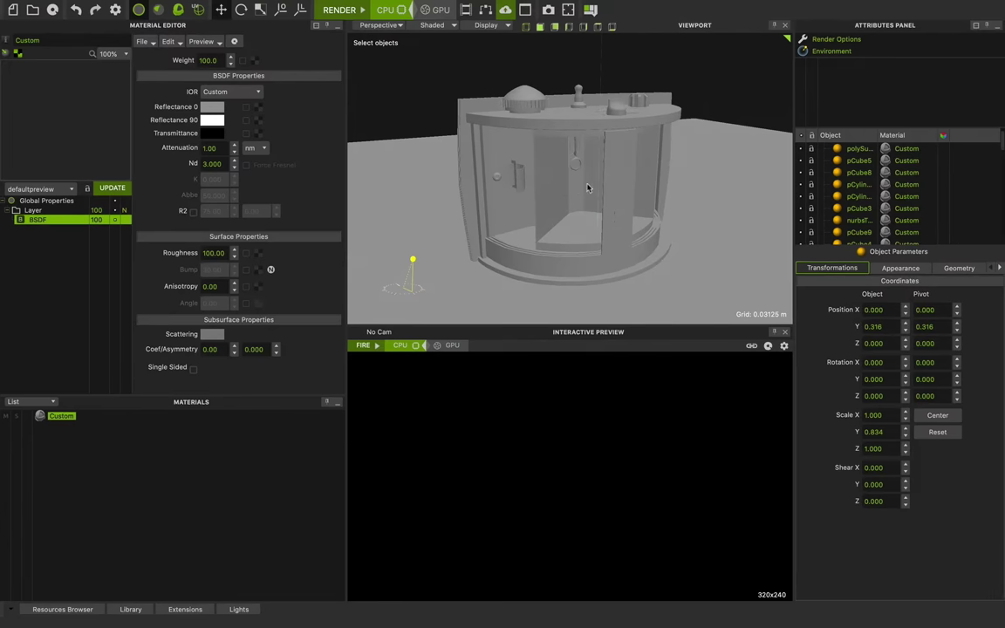
Examine the modelled prop, including its top knobs and front opening, from several angles in Maxwell Studio and Maya
mouse_move(563, 178)
middle_mouse_down()
mouse_move(563, 193)
mouse_move(554, 154)
mouse_move(550, 192)
middle_mouse_up()
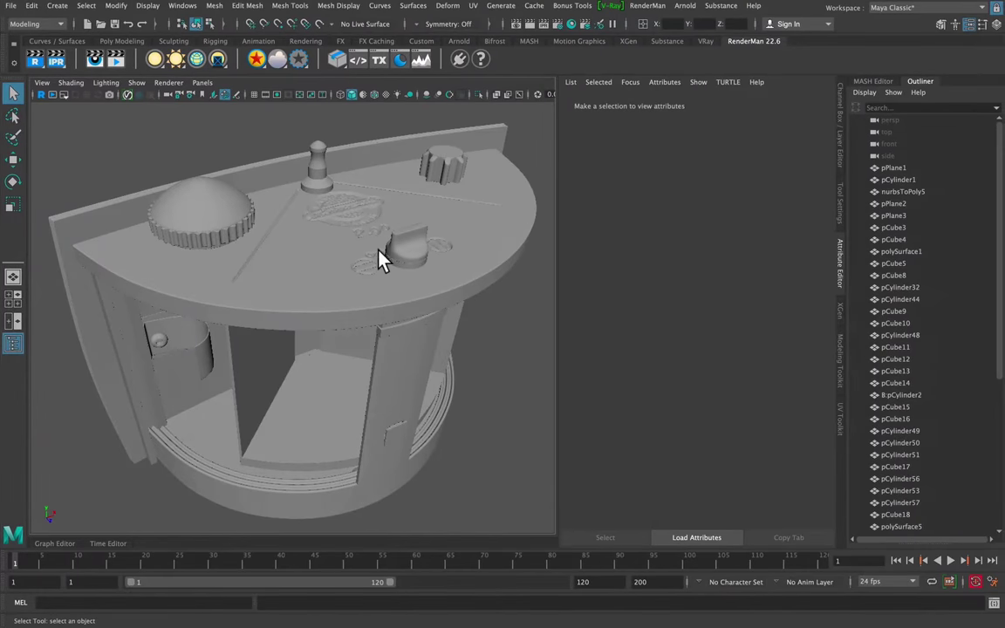
left_click_drag(377, 258, 390, 282, "alt")
scroll(346, 271, "up", 3)
right_click_drag(390, 283, 346, 281, "alt")
left_click_drag(346, 280, 310, 277, "alt")
right_click_drag(309, 278, 358, 274, "alt")
left_click_drag(359, 274, 340, 249, "alt")
middle_click_drag(340, 249, 339, 272, "alt")
mouse_move(338, 271)
left_mouse_down("alt")
mouse_move(325, 287)
mouse_move(366, 271)
mouse_move(314, 274)
mouse_move(341, 265)
mouse_move(312, 287)
mouse_move(381, 270)
mouse_move(329, 289)
mouse_move(341, 249)
mouse_move(323, 288)
mouse_move(342, 267)
mouse_move(374, 267)
mouse_move(322, 281)
left_mouse_up("alt")
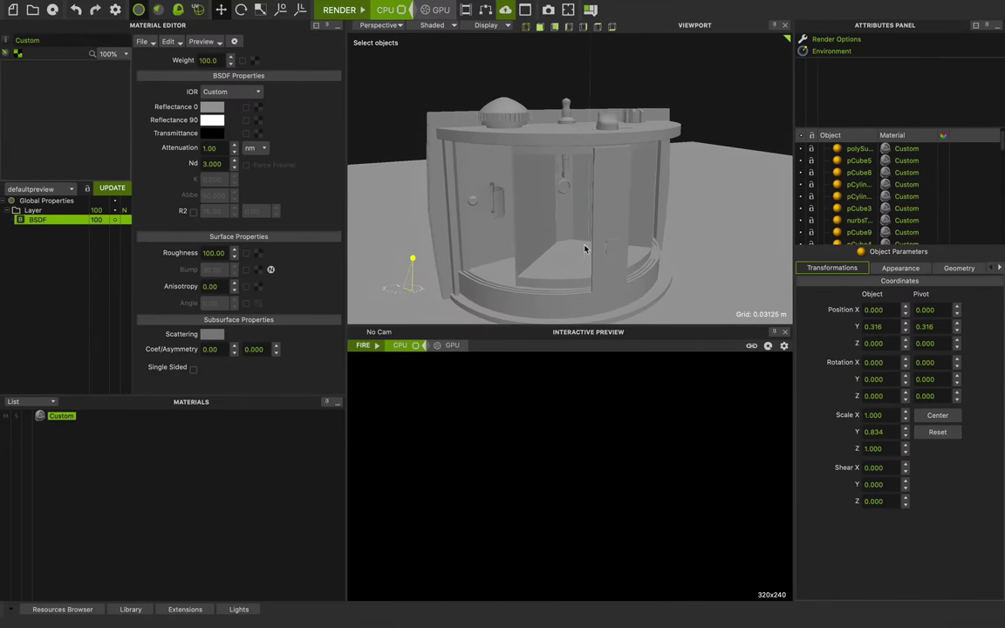
mouse_move(537, 223)
left_mouse_down("alt")
mouse_move(556, 207)
mouse_move(541, 227)
mouse_move(551, 231)
left_mouse_up("alt")
right_click_drag(552, 231, 557, 208)
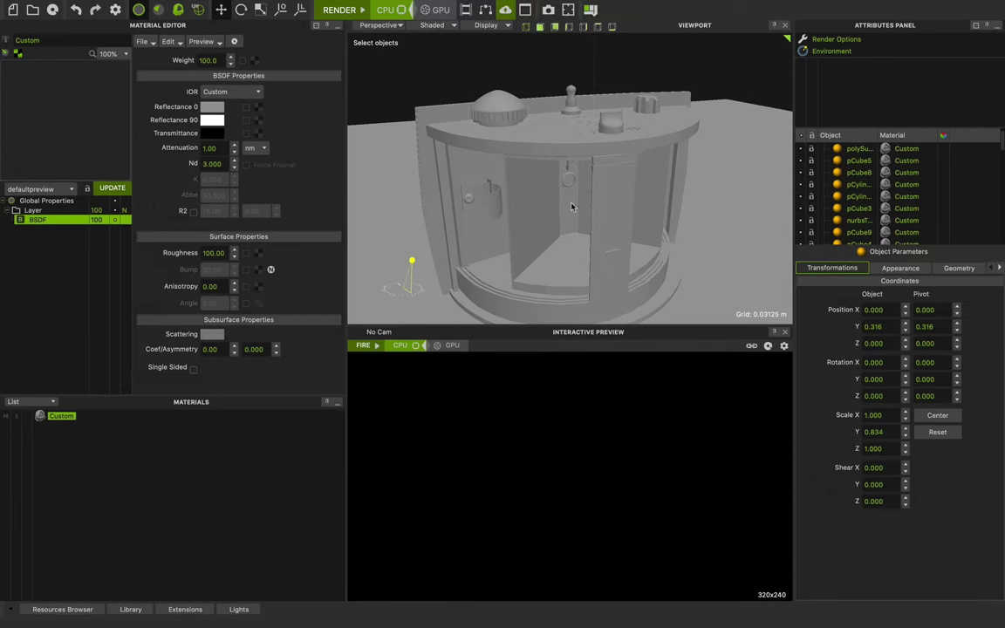
scroll(575, 223, "down", 4)
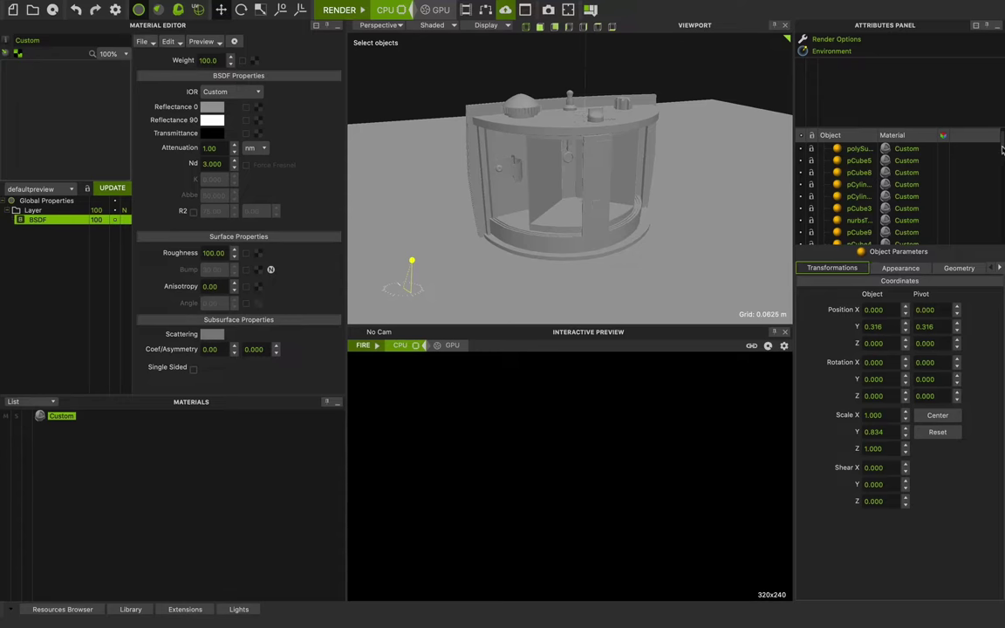
Look through the imported objects in the object list and select pCube8 to identify it in the viewport
mouse_move(1002, 147)
left_mouse_down()
mouse_move(1000, 234)
mouse_move(1000, 140)
left_mouse_up()
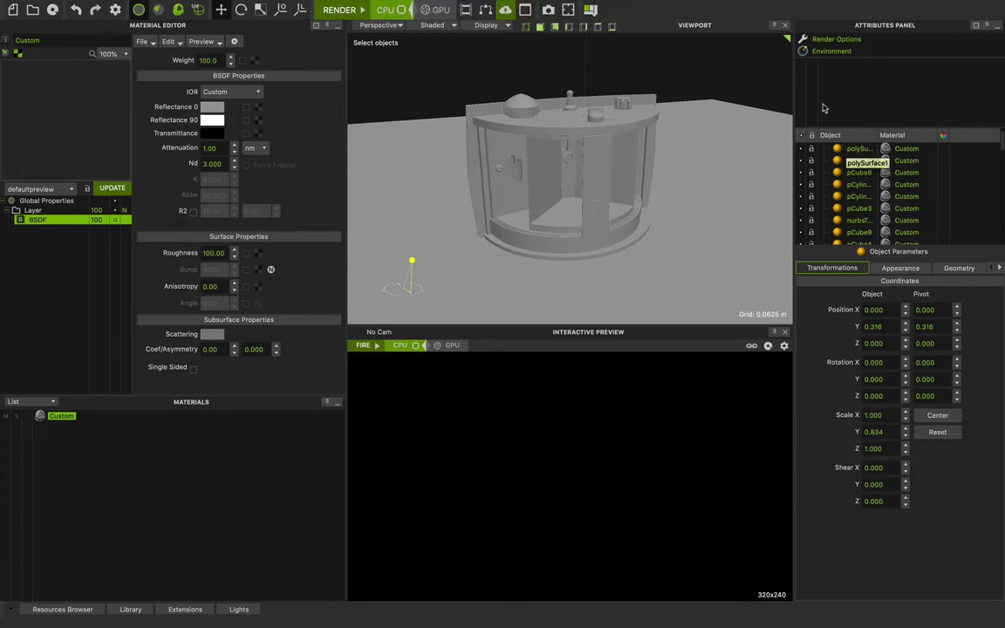
left_click(858, 172)
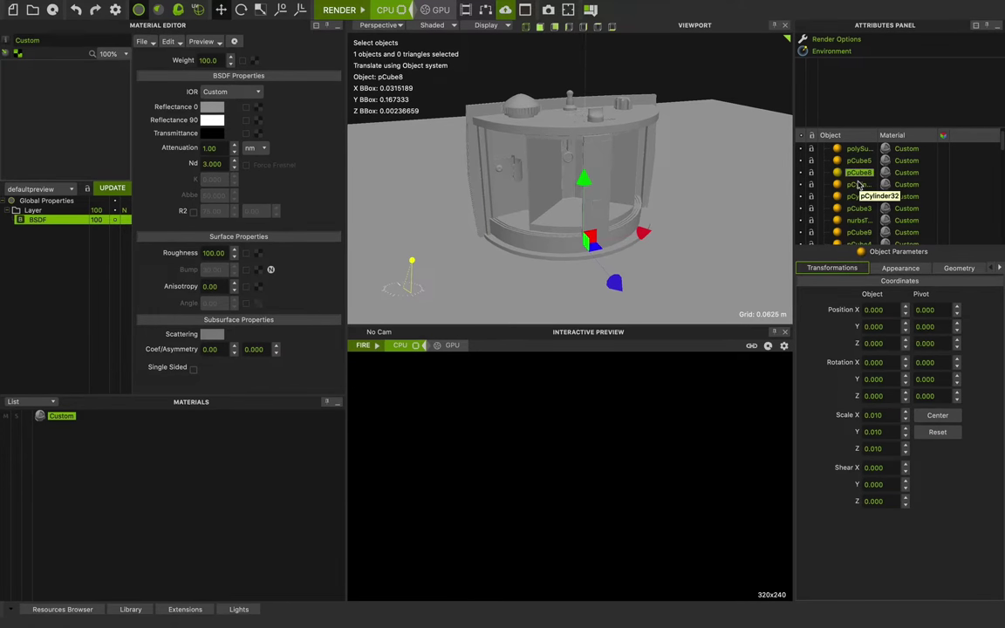
left_click_drag(1003, 147, 1001, 244)
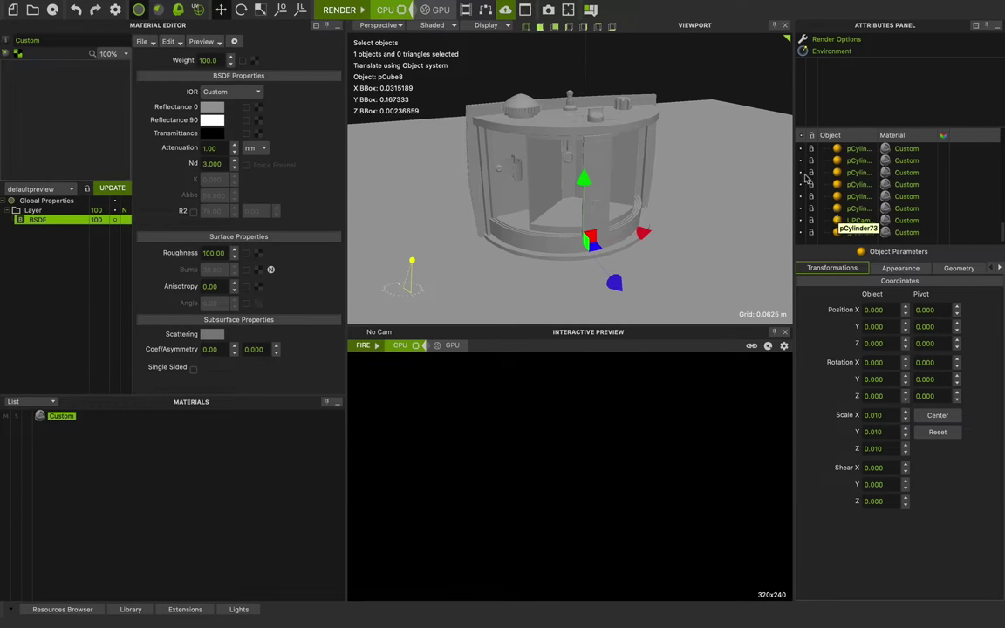
Group every model part from polySurface1 to UPCam:polySurface2_0 under a name beginning "p90_ca", leaving out the ground, and collapse the group
left_click(860, 221)
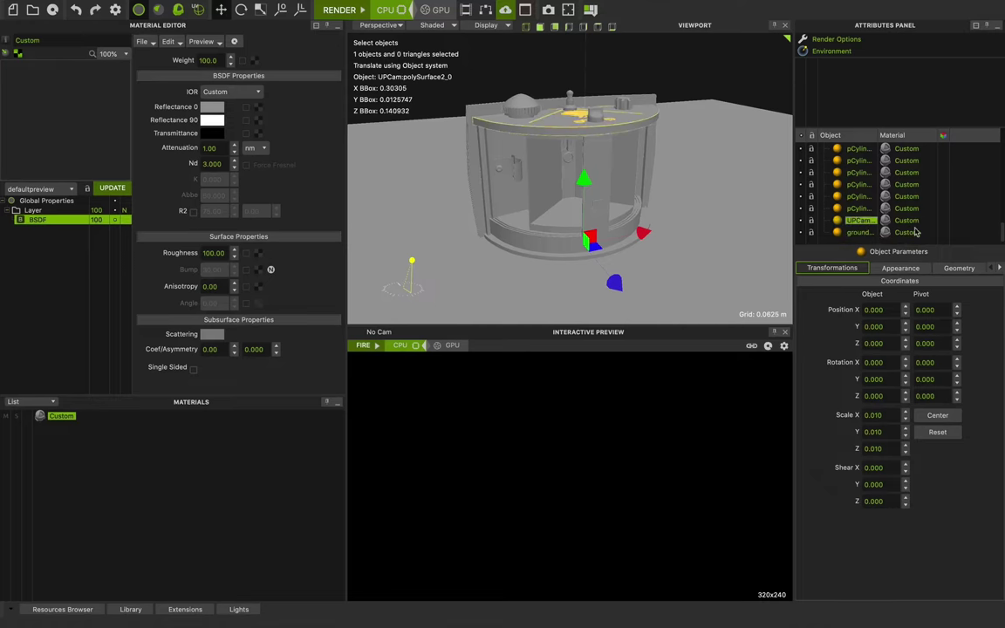
left_click_drag(1000, 231, 1002, 139)
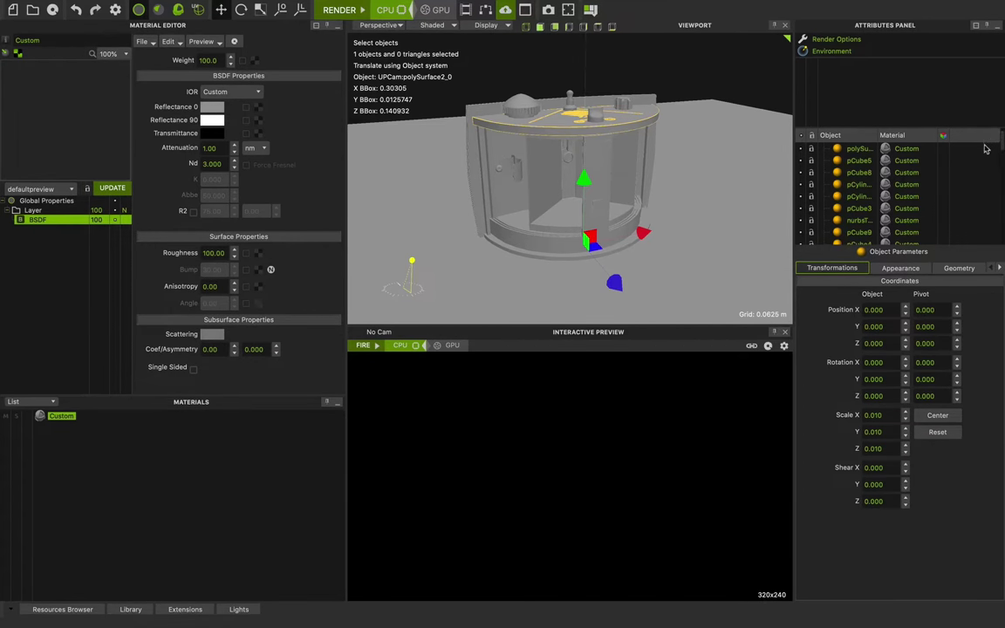
left_click(865, 151, "shift")
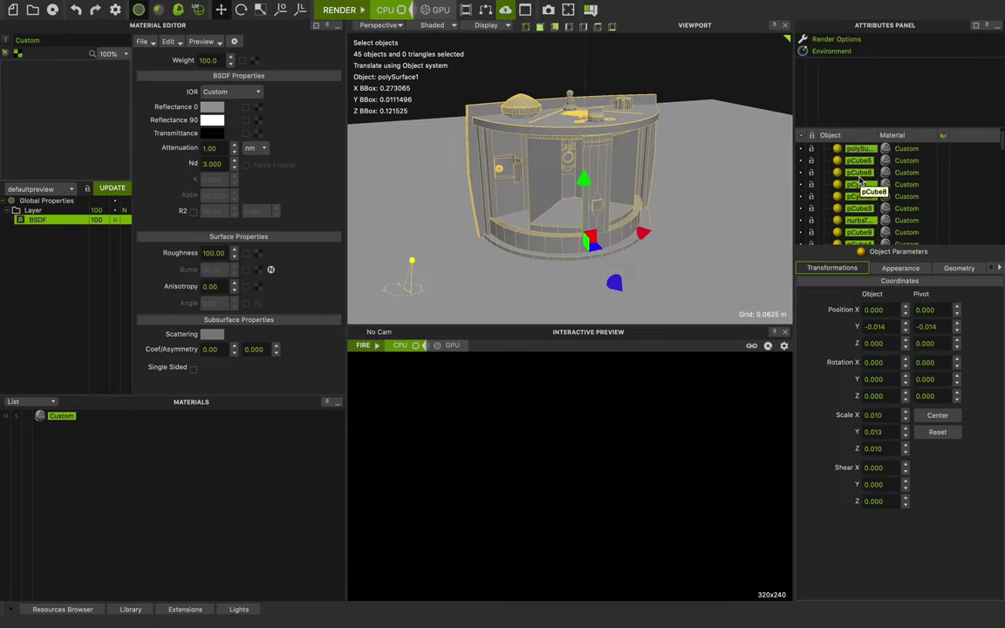
key("ctrl+g")
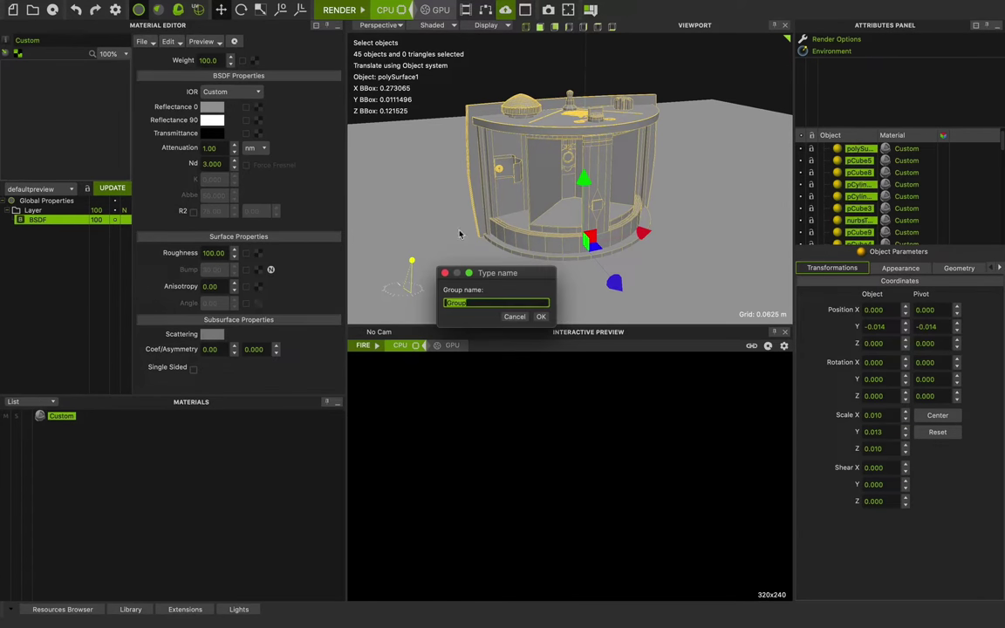
left_click_drag(498, 268, 558, 259)
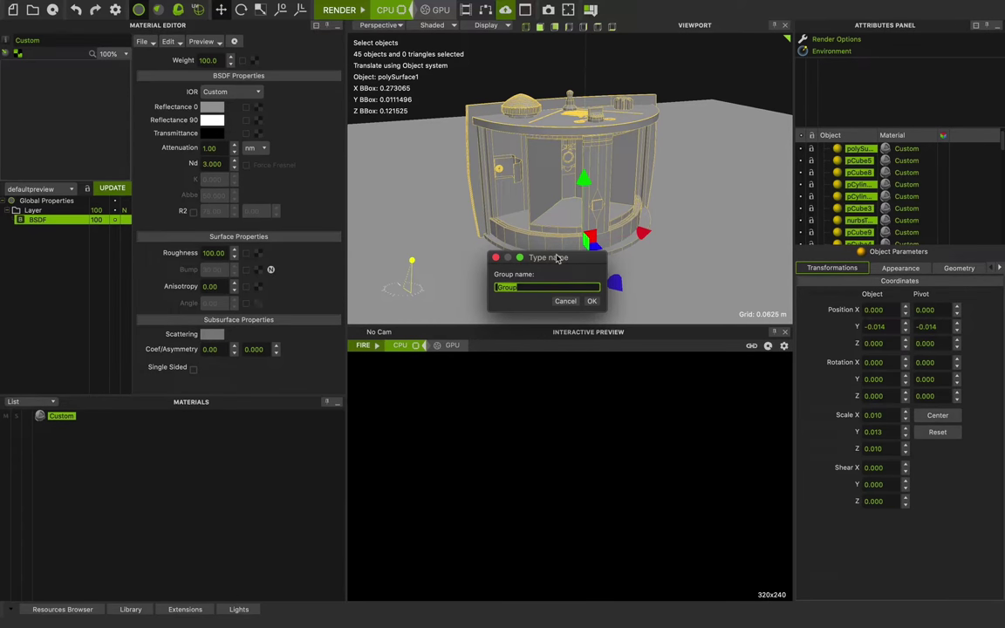
type("p9")
key("Return")
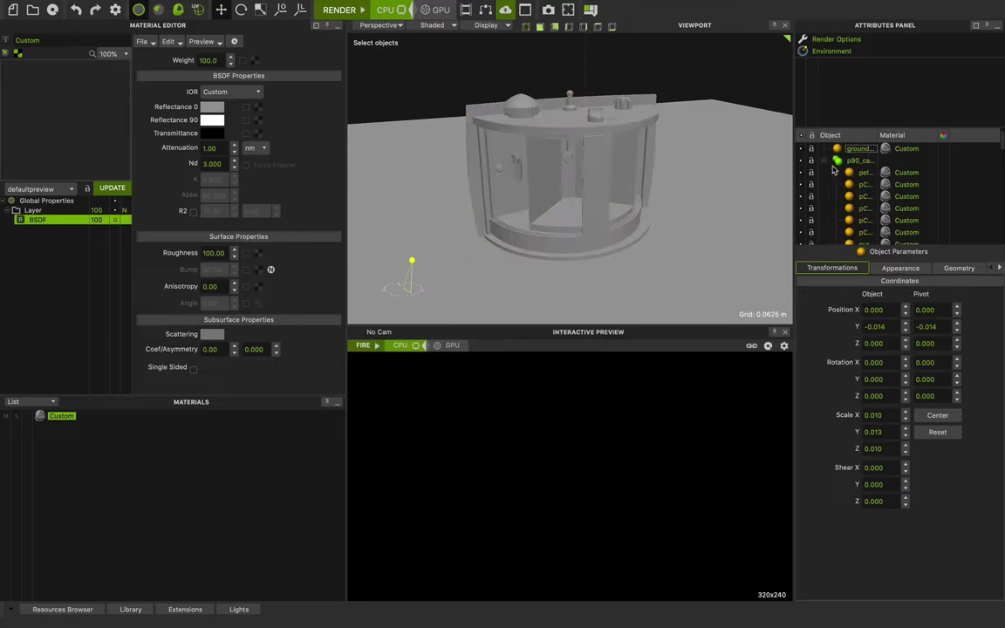
left_click(824, 161)
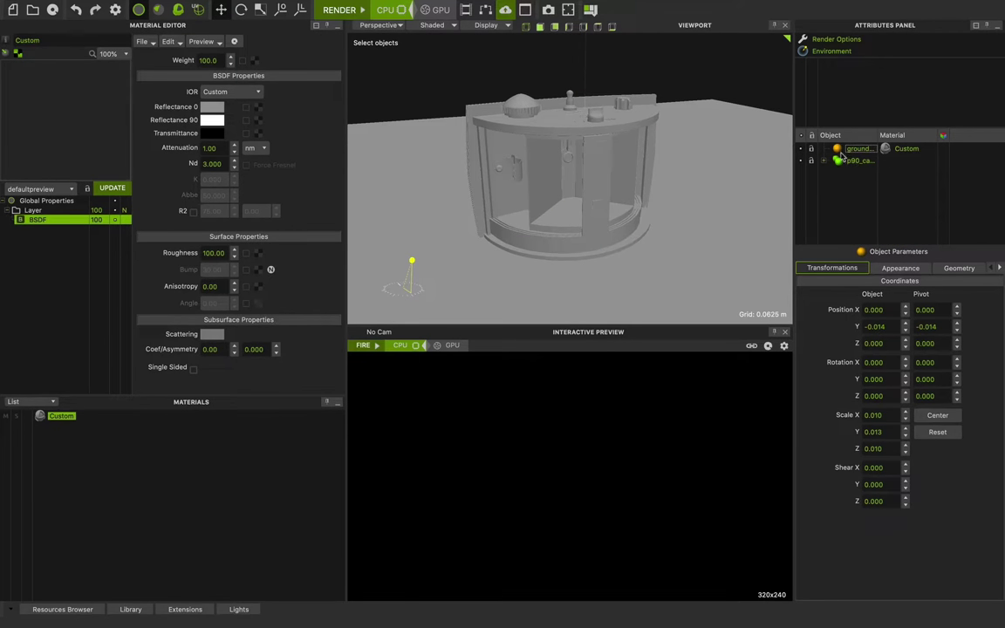
Review the ground object, the new group and the Custom material, clear the selection and examine the model from several angles
left_click(859, 150)
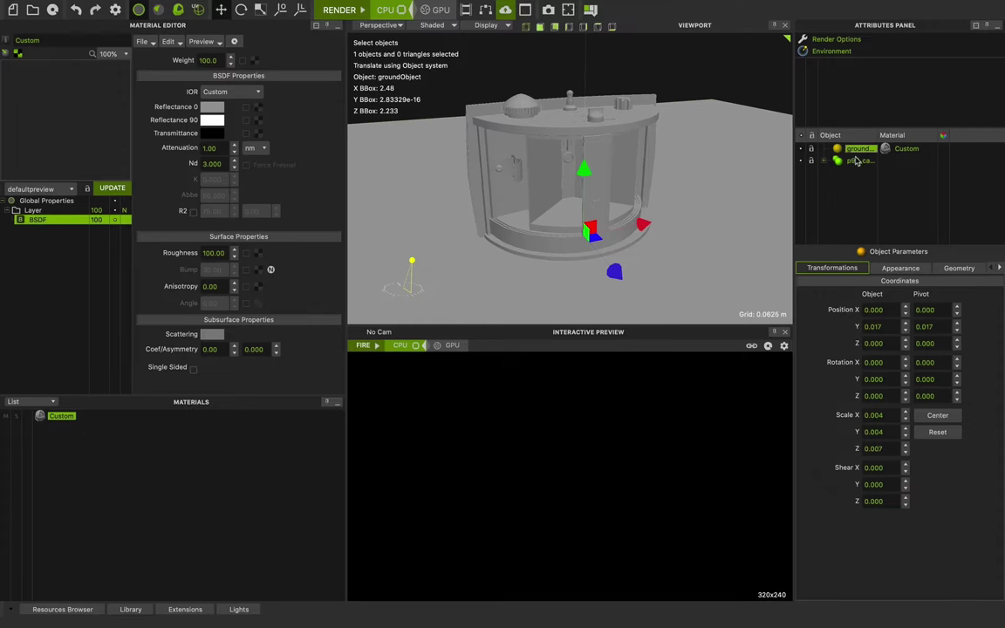
left_click(823, 160)
left_click(822, 161)
left_click(72, 440)
left_click(59, 416)
left_click_drag(600, 188, 573, 105, "alt")
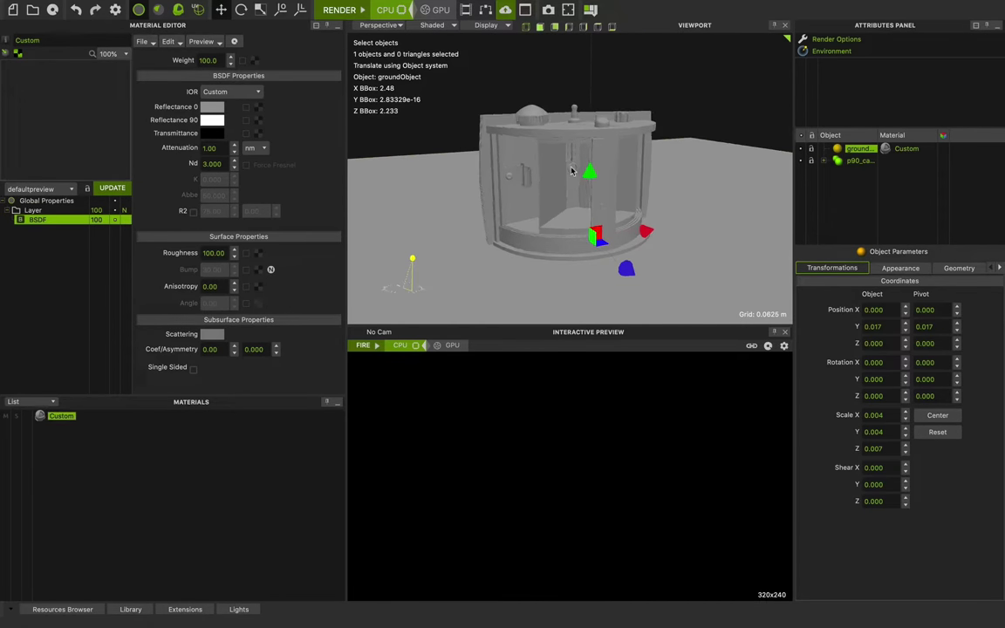
middle_click_drag(577, 187, 579, 178)
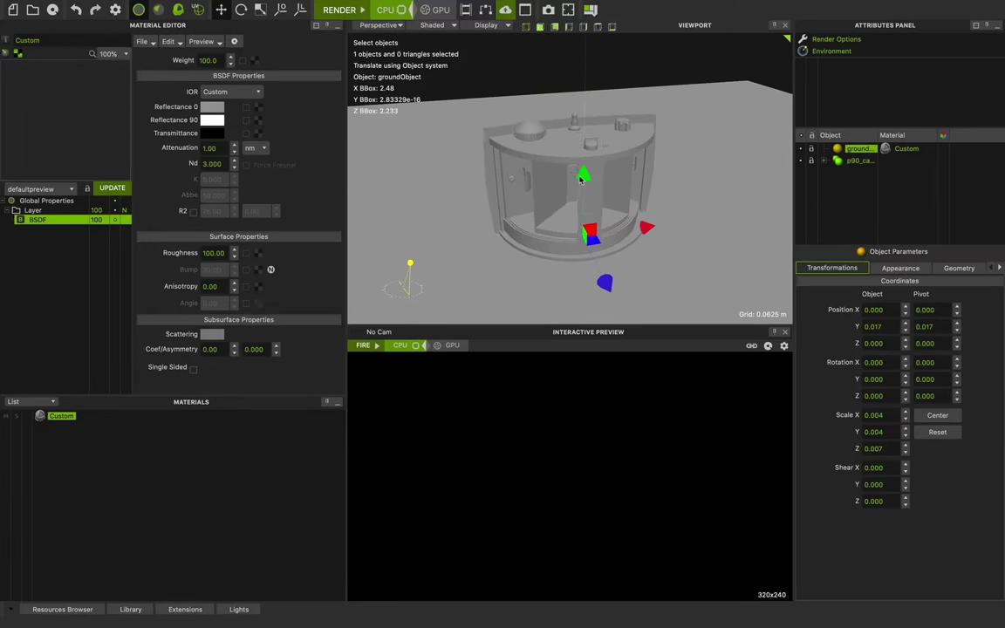
scroll(611, 181, "up", 3)
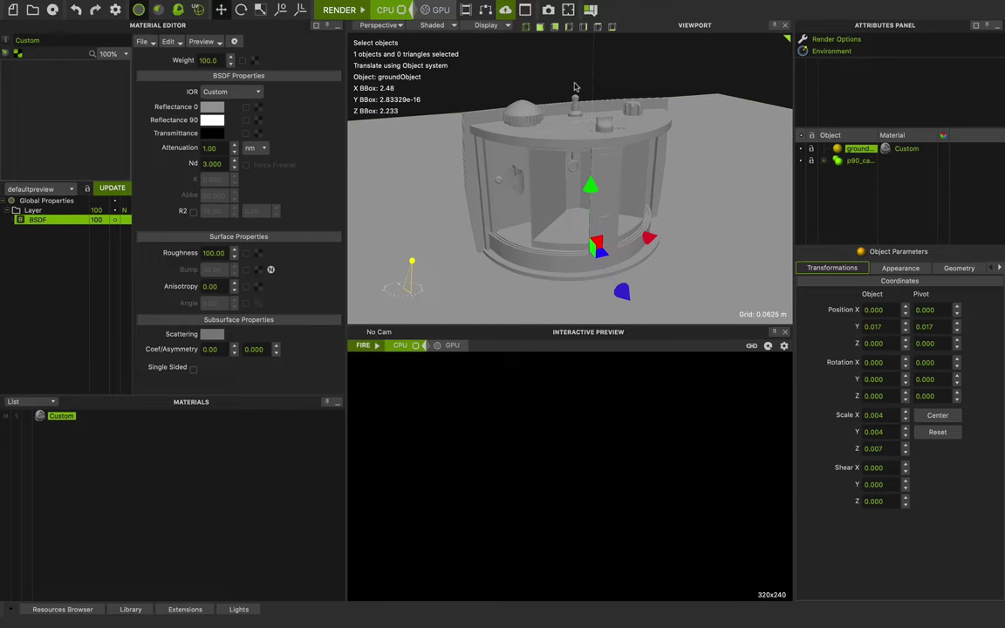
key("Escape")
left_click_drag(579, 166, 562, 194, "alt")
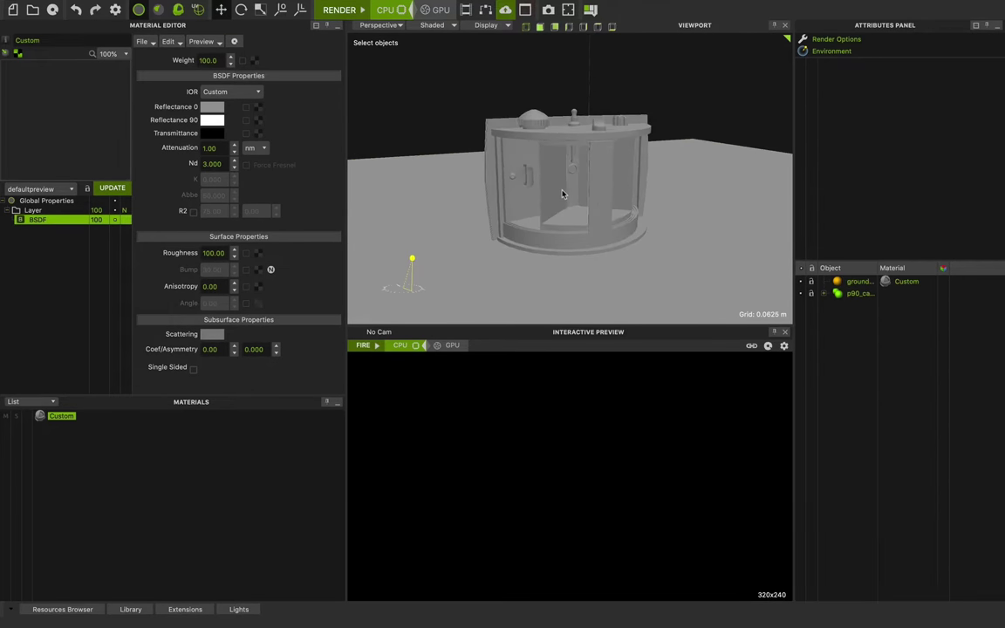
scroll(574, 193, "up", 5)
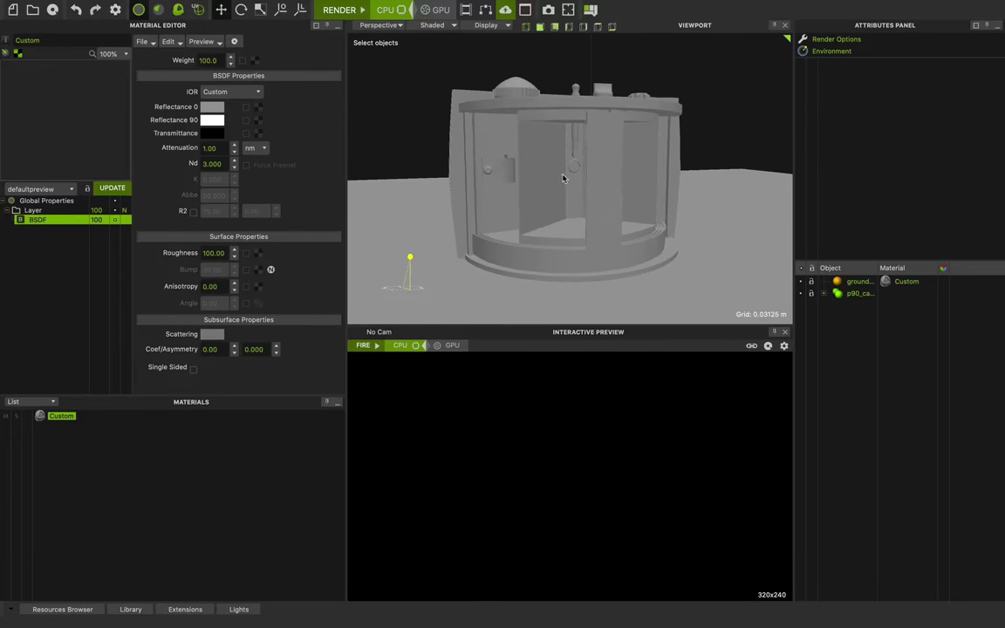
Open the environment settings, try the type None, and set the type back to Image Based
left_click(833, 51)
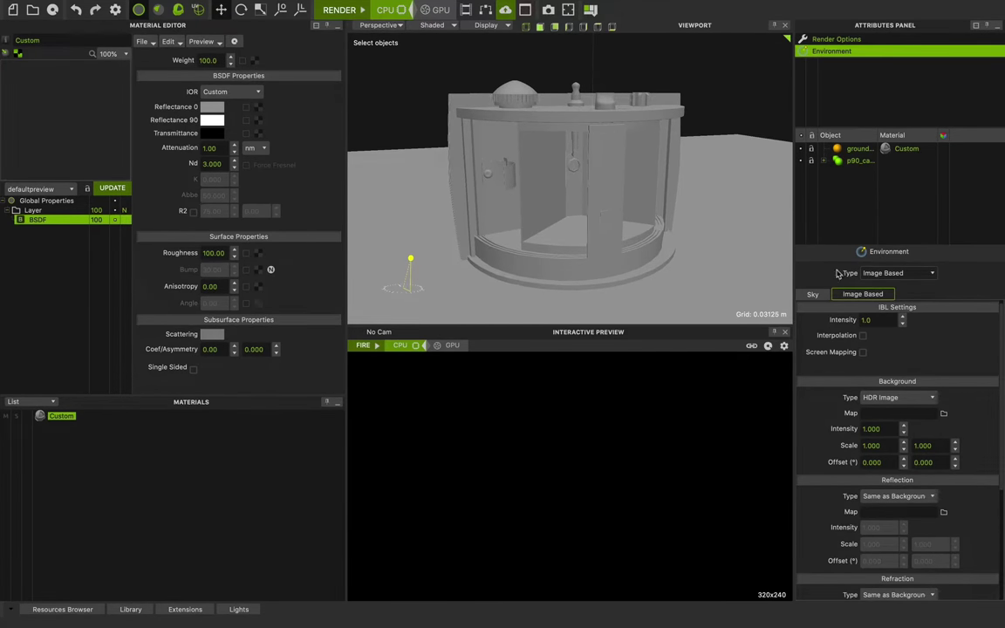
left_click(897, 273)
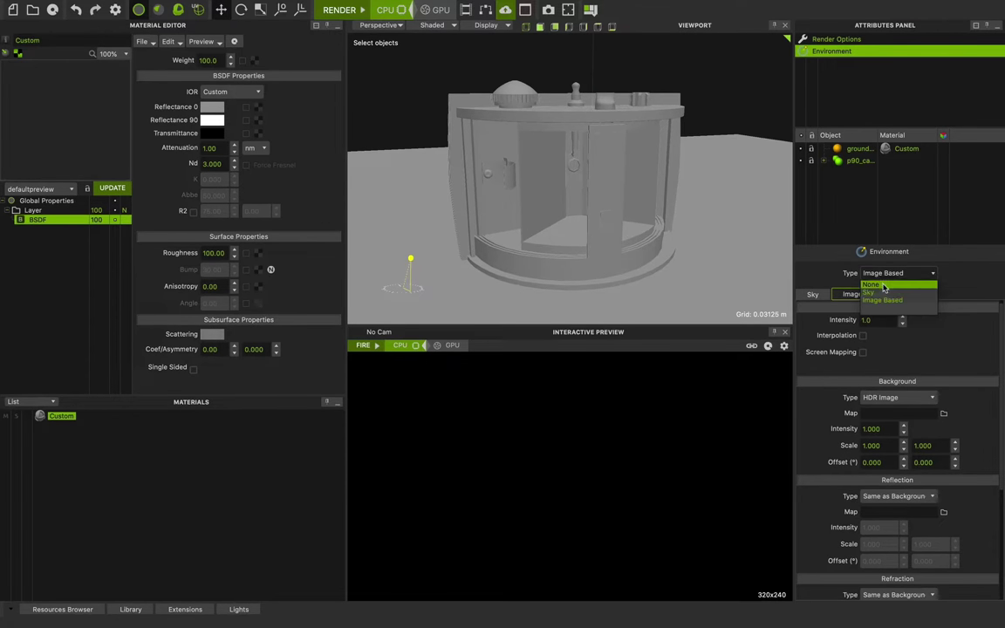
left_click(882, 284)
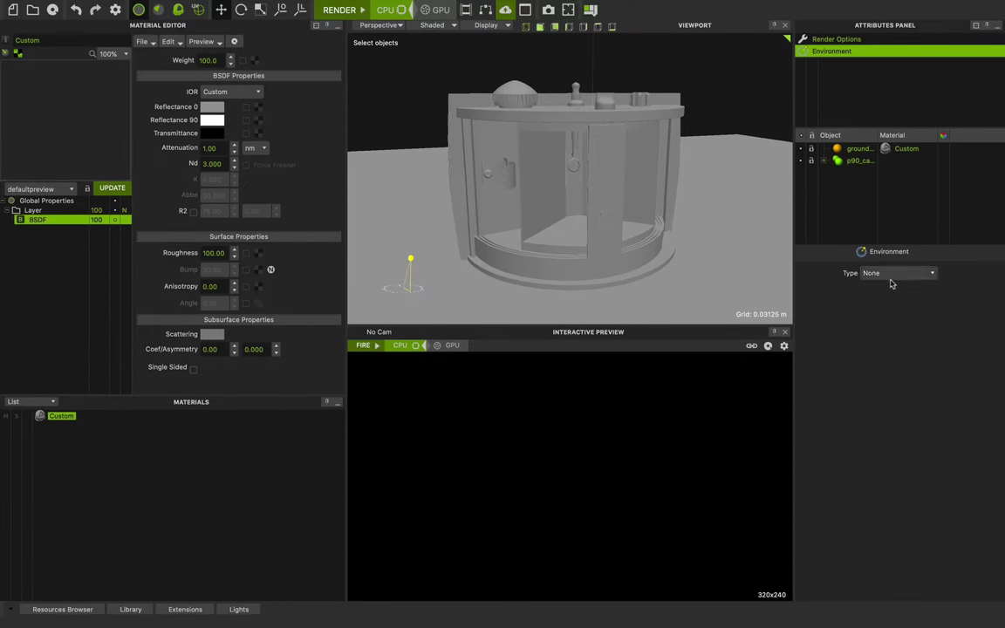
left_click(894, 274)
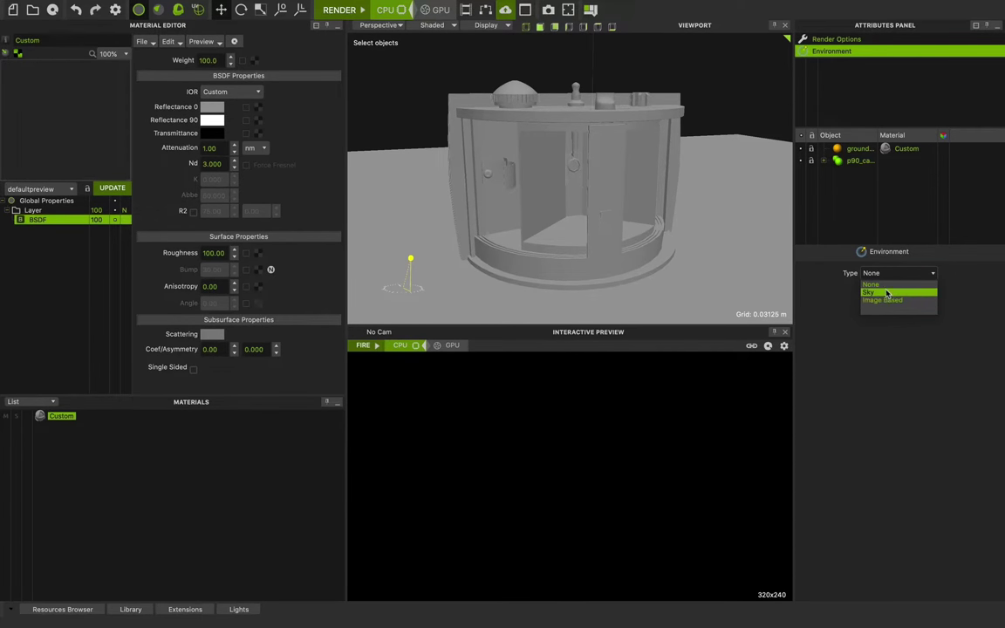
left_click(884, 301)
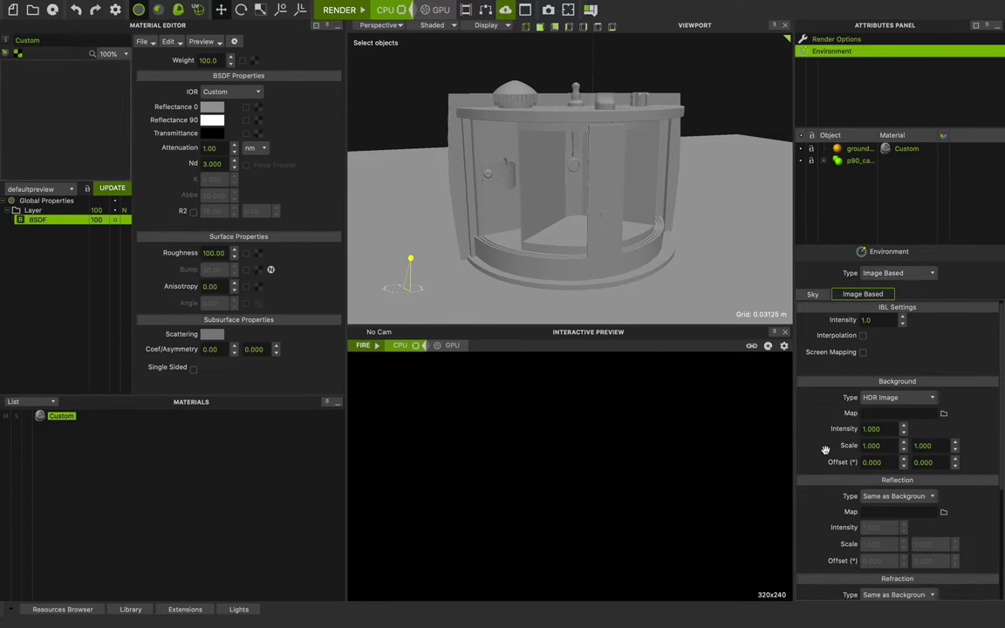
scroll(825, 442, "down", 5)
scroll(832, 331, "up", 5)
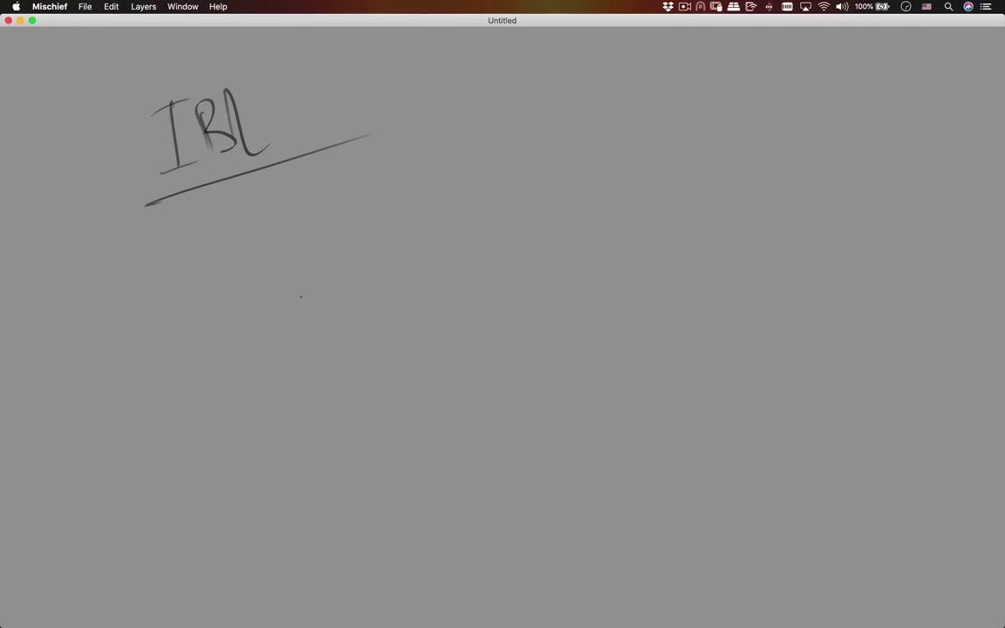
Switch to Mischief, handwrite a short note below the IBL heading and underline it with a long slanted stroke
mouse_move(267, 318)
left_mouse_down()
mouse_move(271, 344)
mouse_move(293, 328)
mouse_move(324, 348)
mouse_move(361, 325)
mouse_move(400, 319)
left_mouse_up()
left_click_drag(393, 279, 409, 318)
mouse_move(434, 256)
left_mouse_down()
mouse_move(445, 292)
mouse_move(459, 292)
left_mouse_up()
left_click_drag(436, 286, 471, 275)
left_click_drag(456, 253, 475, 283)
left_click_drag(495, 229, 528, 256)
left_click_drag(280, 443, 692, 285)
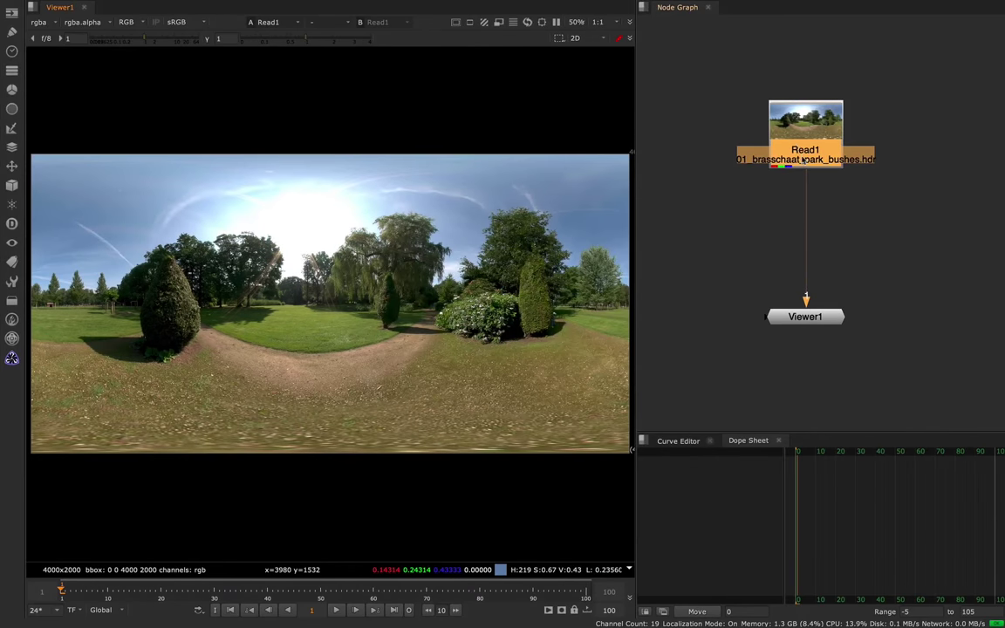
In Nuke, examine the sun and dark areas of the park HDR by lowering the viewer gain to 0.042, and reset the gain
left_click_drag(821, 142, 816, 146)
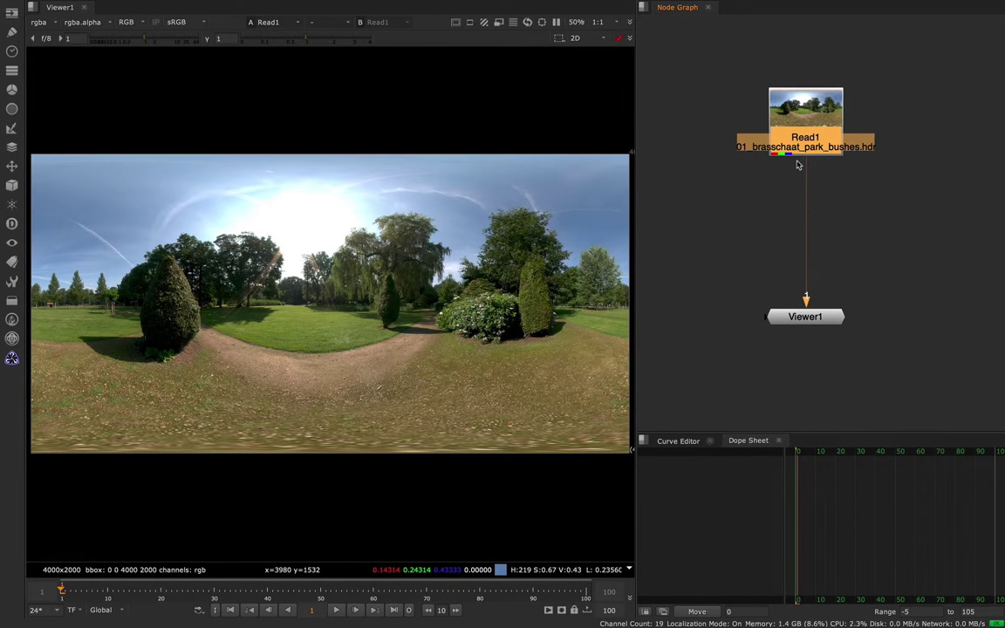
left_click_drag(190, 160, 428, 304)
left_click_drag(139, 40, 87, 41)
left_click_drag(189, 164, 413, 315, "ctrl+shift")
left_click_drag(412, 314, 412, 312)
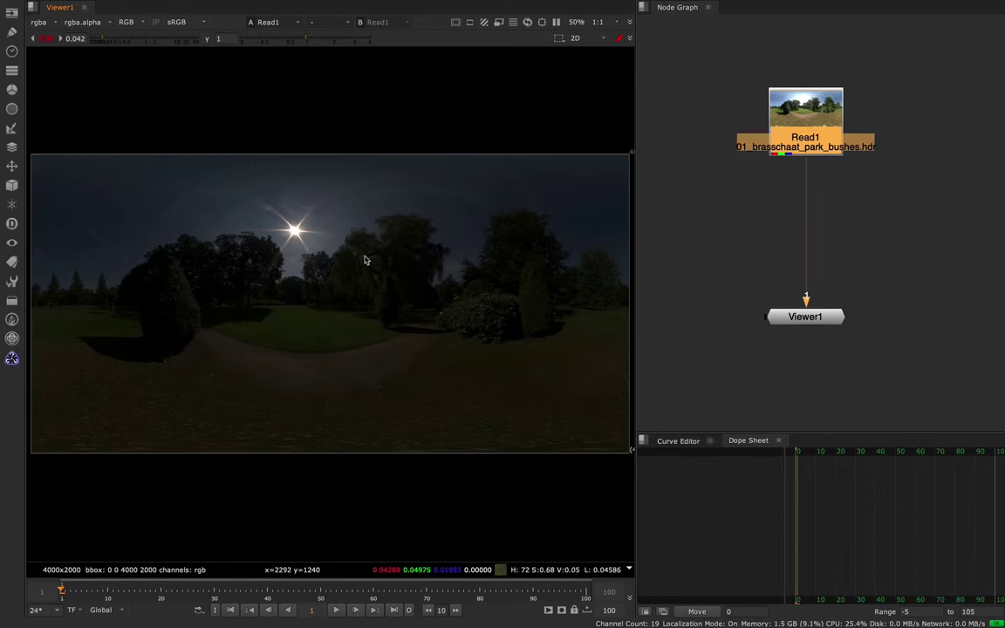
left_click(46, 39)
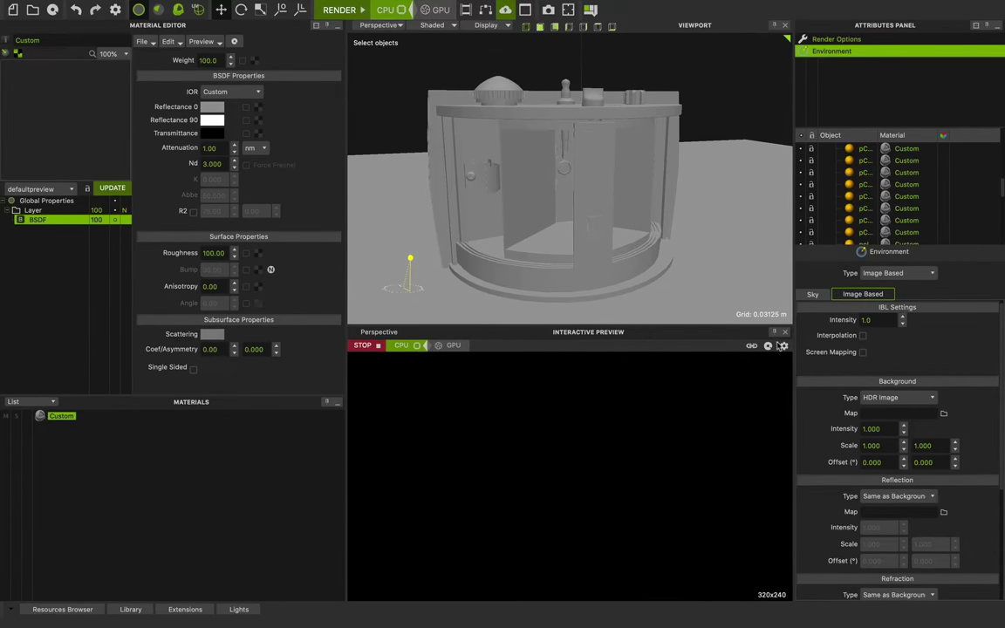
In Maxwell Studio, load 01_brasschaat_park_bushes.hdr as the environment's background map and set the IBL intensity to 50
left_click(943, 414)
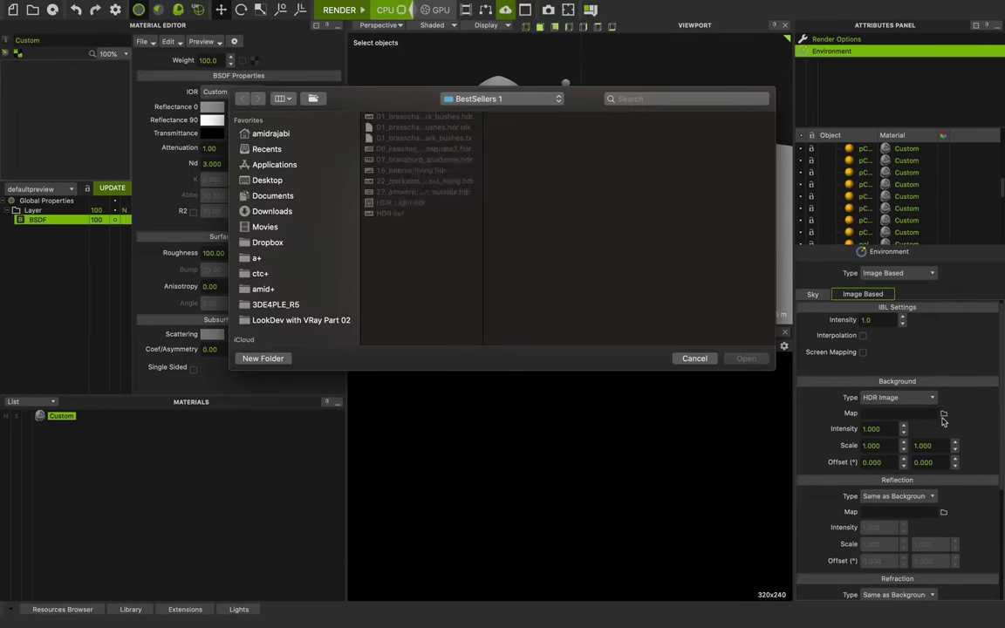
left_click(406, 117)
left_click(746, 358)
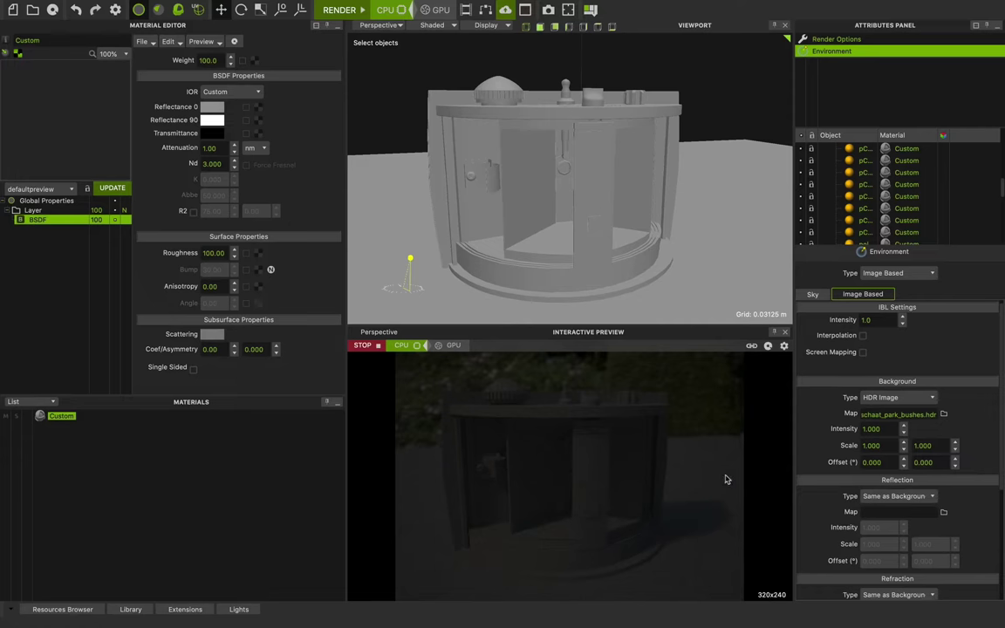
left_click_drag(879, 320, 823, 323)
key("Return")
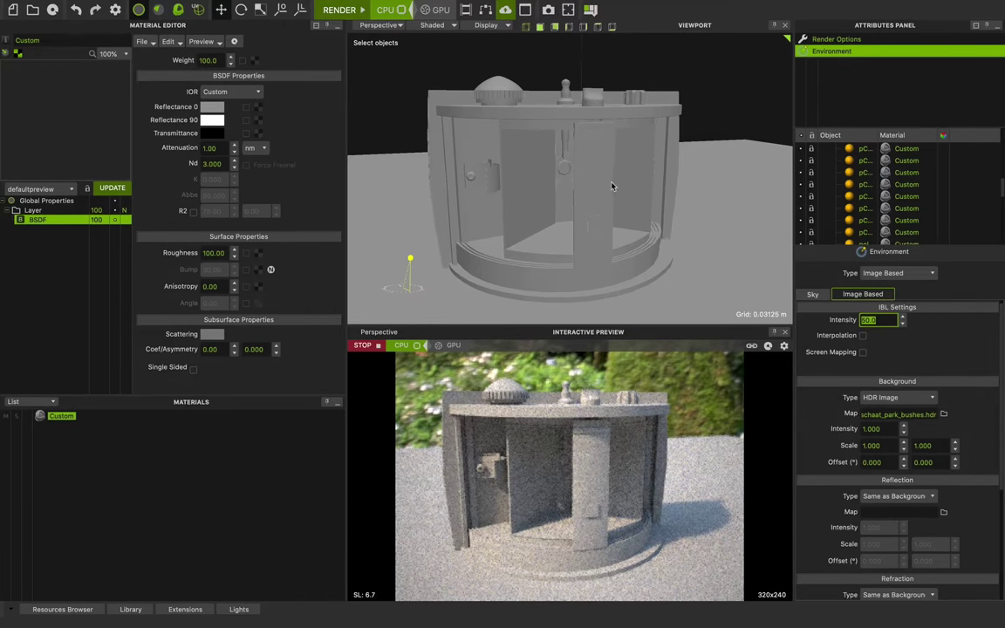
Orbit around the model to check the HDR lighting and shadows in the interactive preview
left_click_drag(613, 186, 550, 200)
scroll(550, 190, "up", 3)
scroll(549, 200, "up", 2)
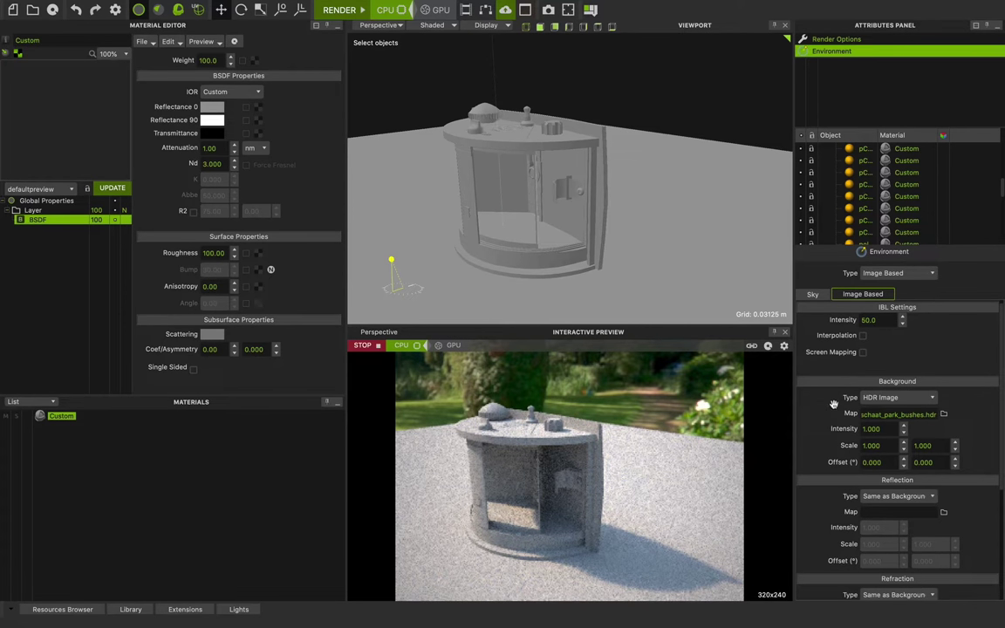
Set the overall IBL intensity to 1 and the background HDR's intensity to 50
left_click(849, 320)
type("1")
key("Return")
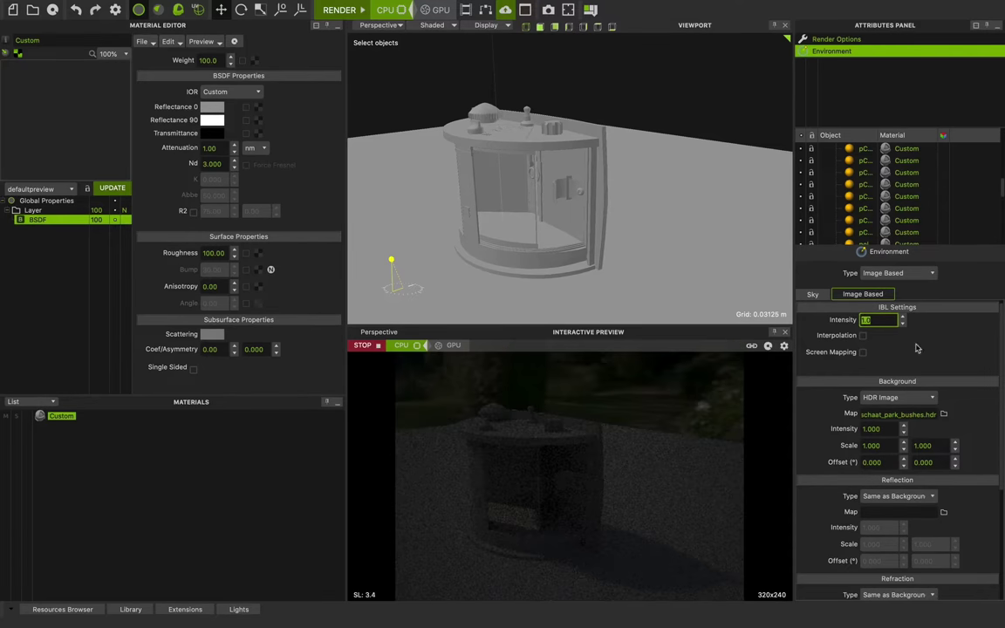
left_click(875, 428)
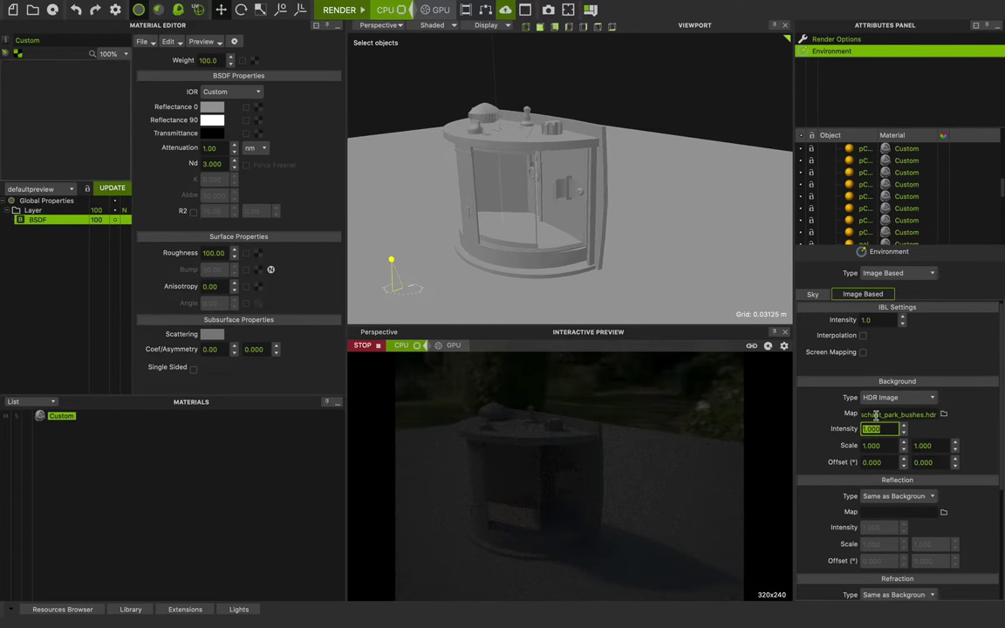
type("50")
key("Return")
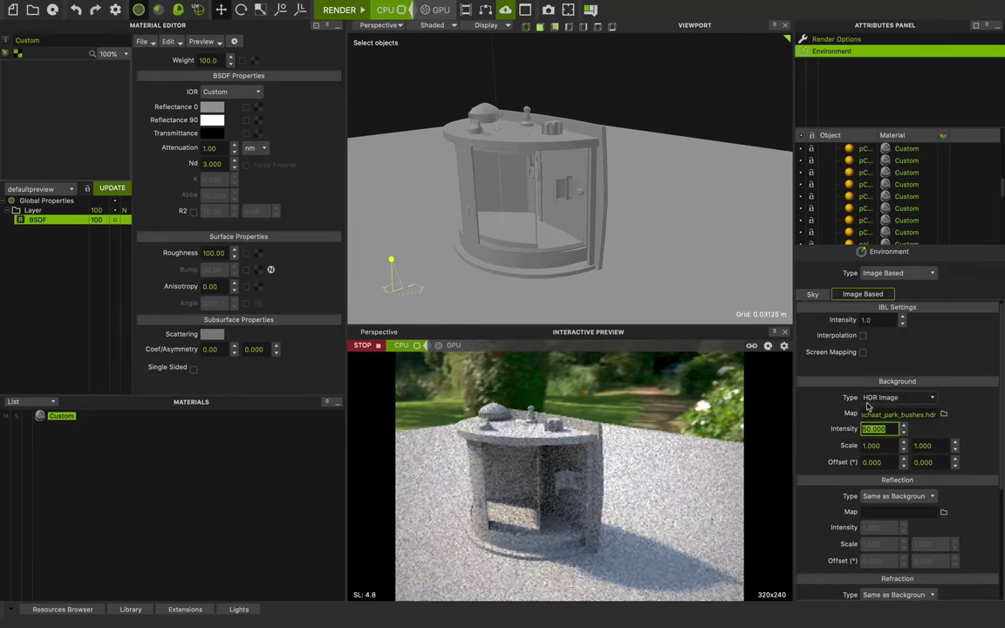
left_click(866, 320)
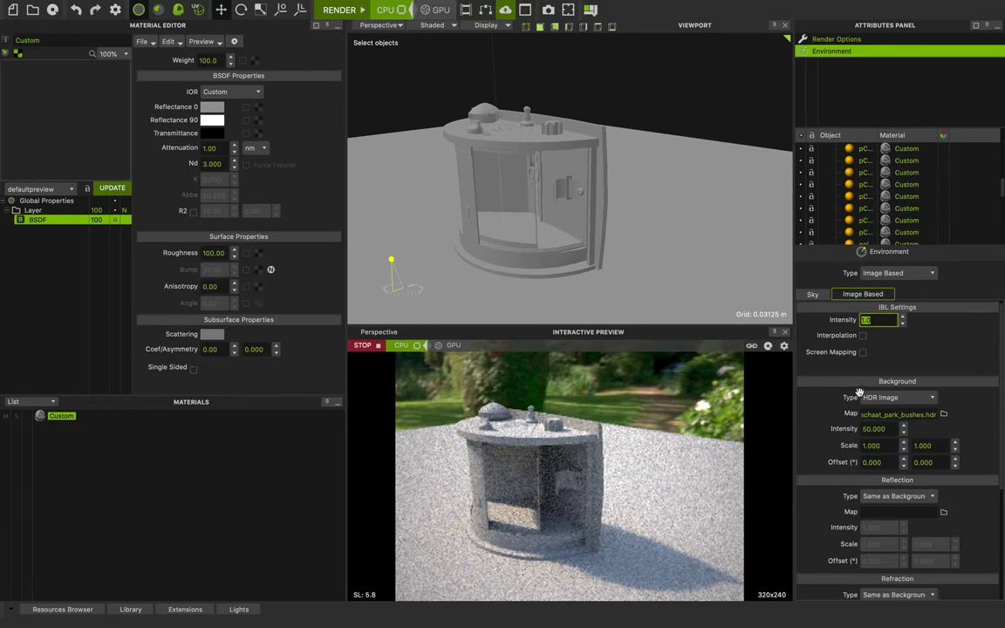
Try HDR Image as the environment's illumination type, and restore it to Same as Background
scroll(827, 436, "down", 5)
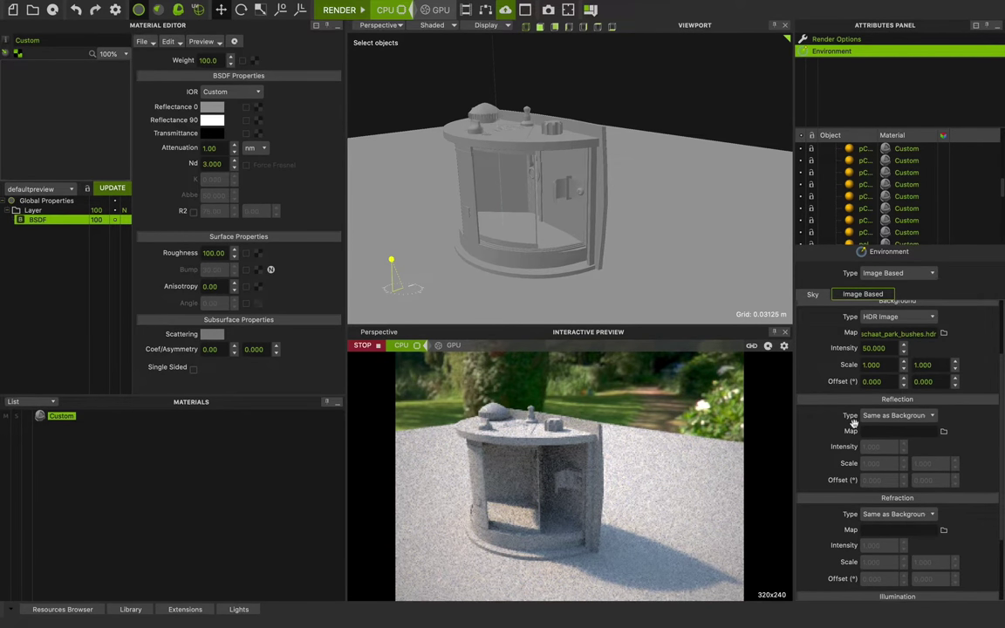
scroll(840, 450, "down", 1)
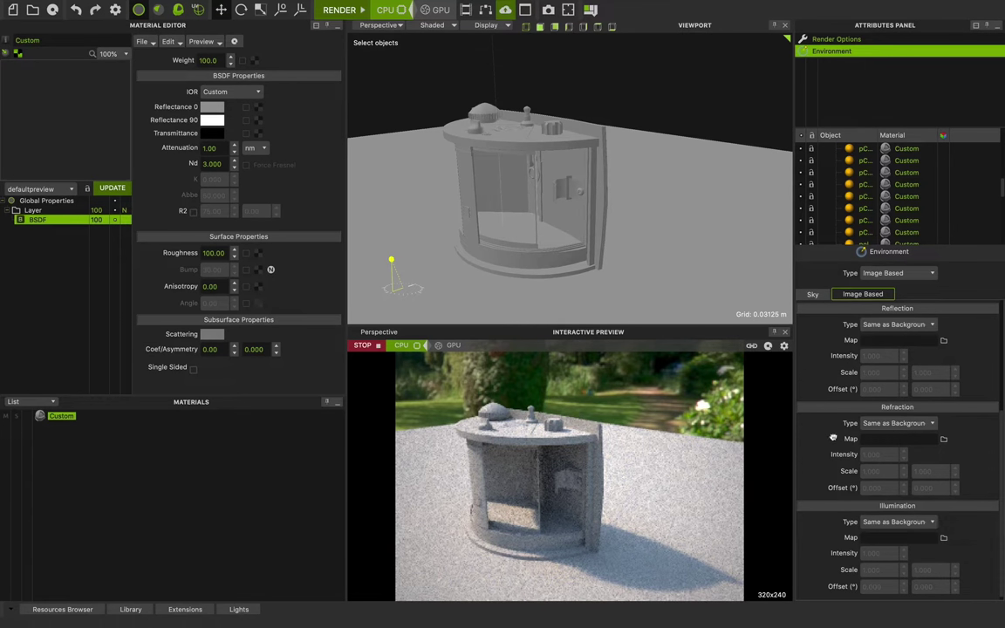
scroll(872, 453, "up", 5)
double_click(888, 395)
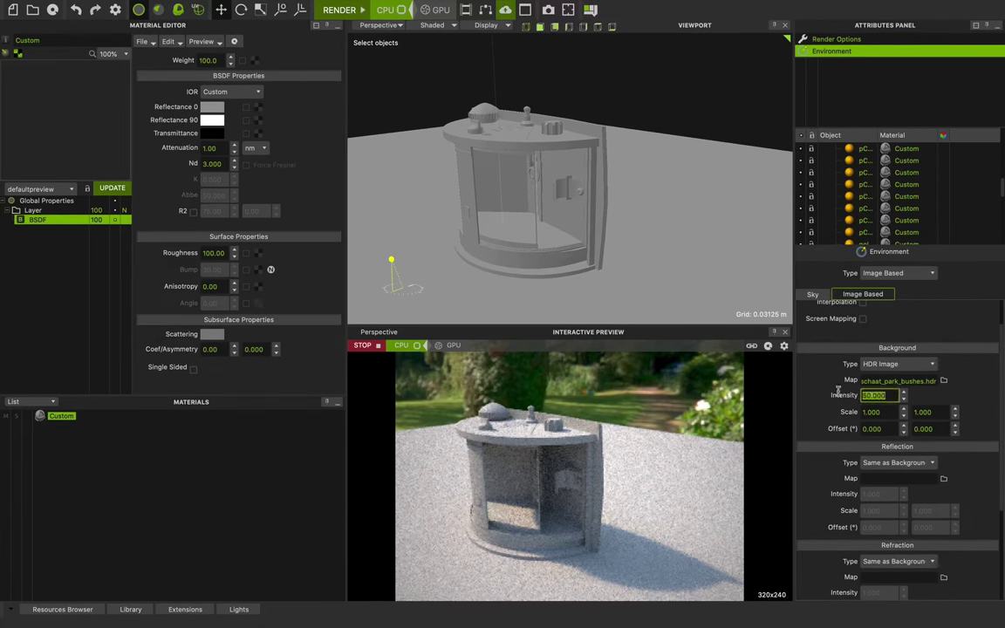
scroll(859, 541, "down", 4)
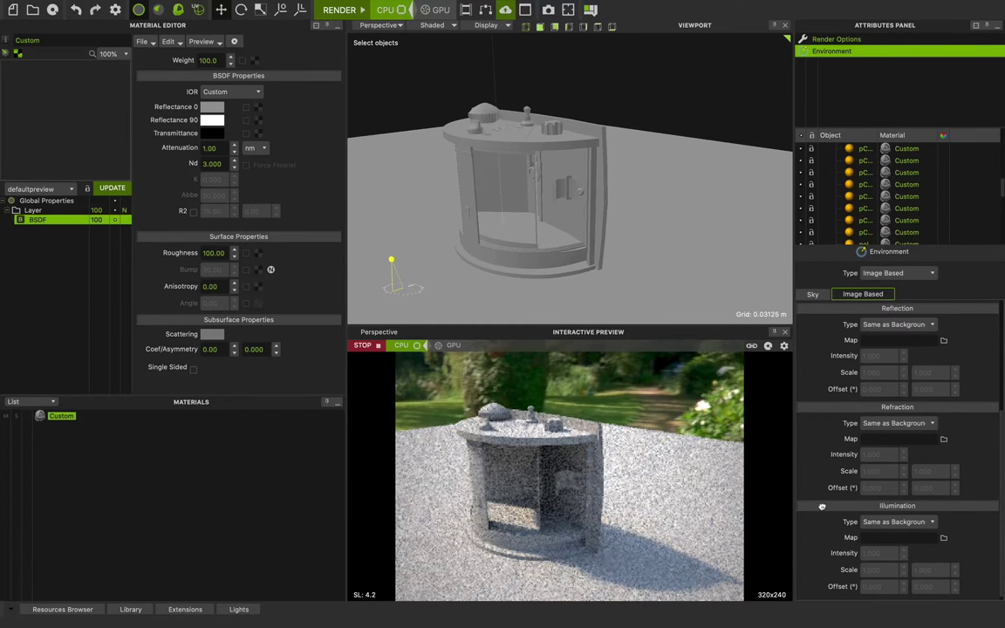
left_click(879, 523)
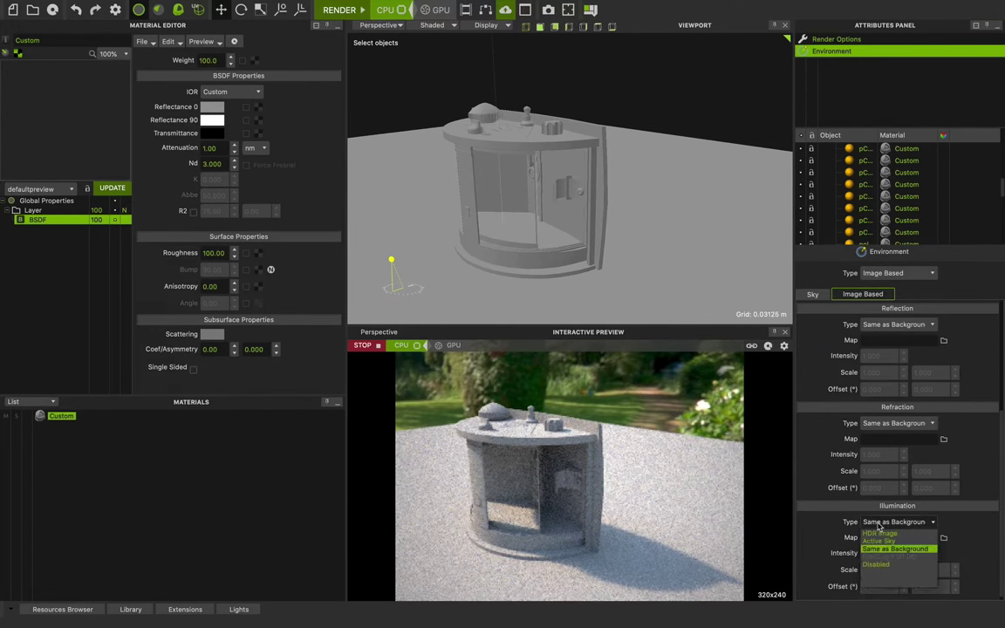
left_click(881, 533)
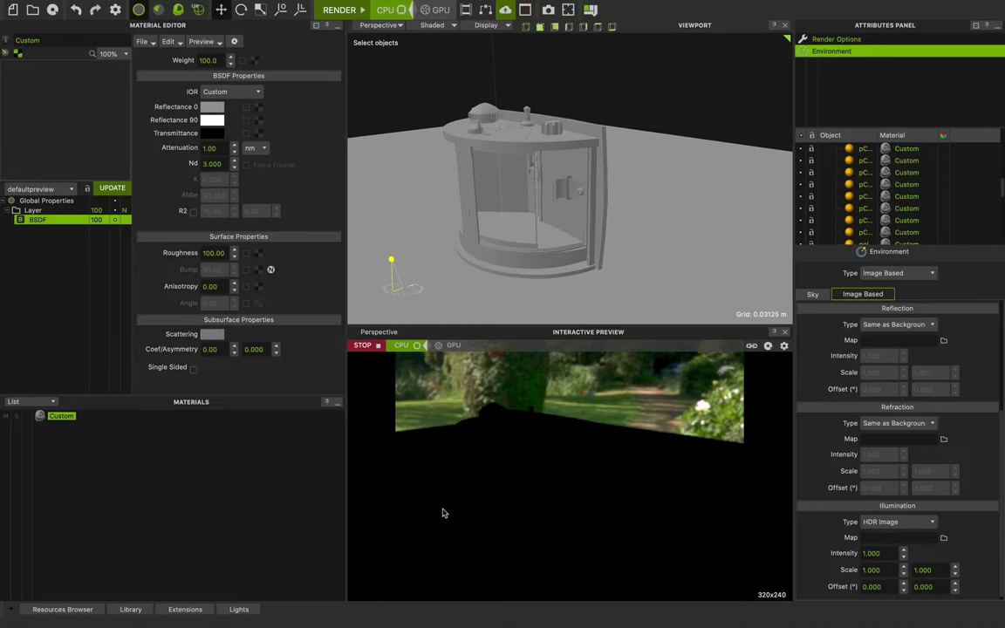
left_click(904, 522)
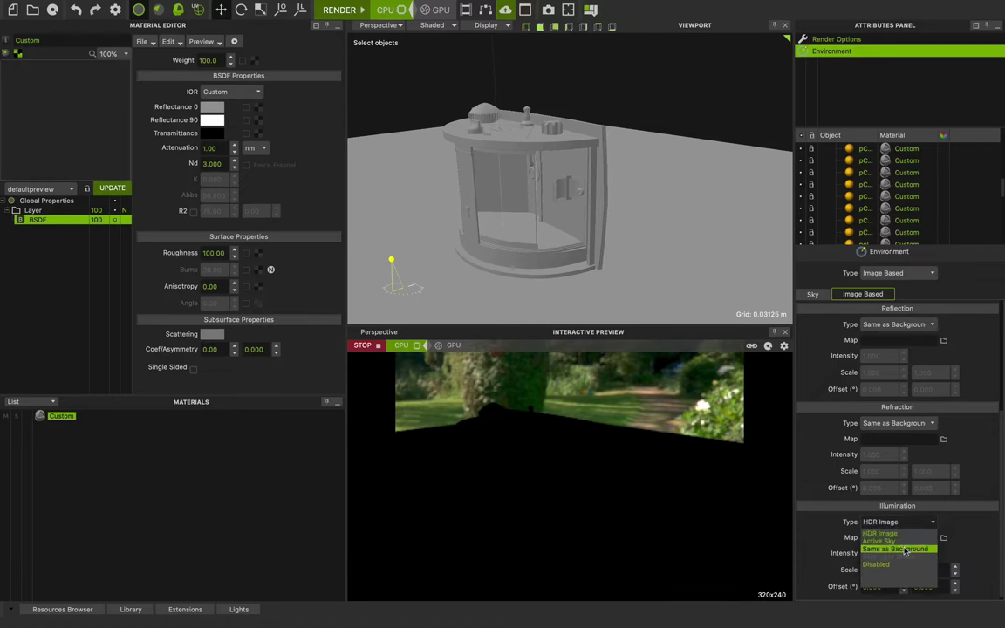
left_click(899, 549)
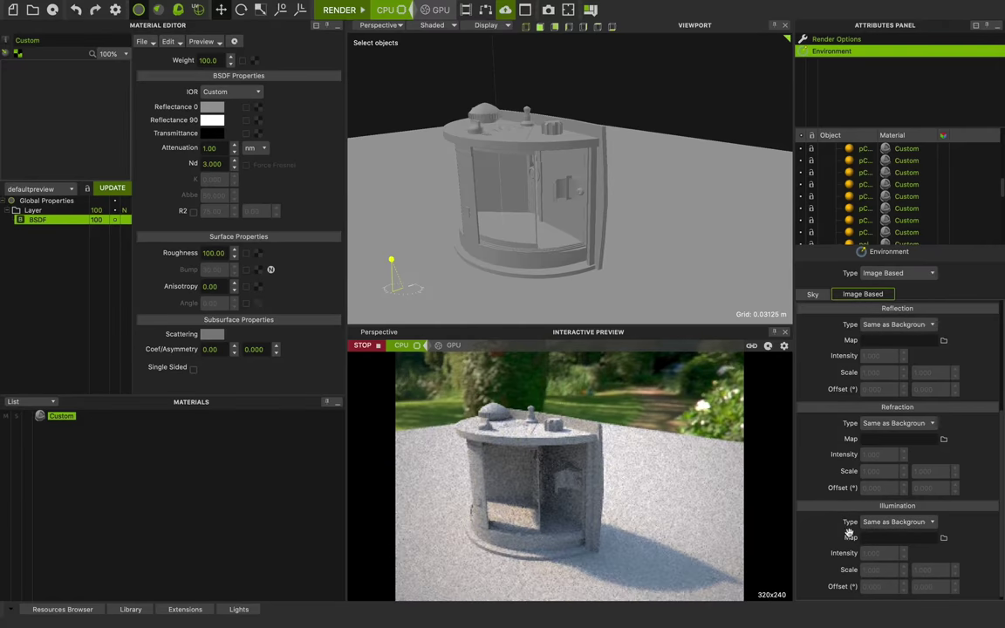
Review the environment's background, reflection, refraction and illumination settings
scroll(835, 476, "up", 5)
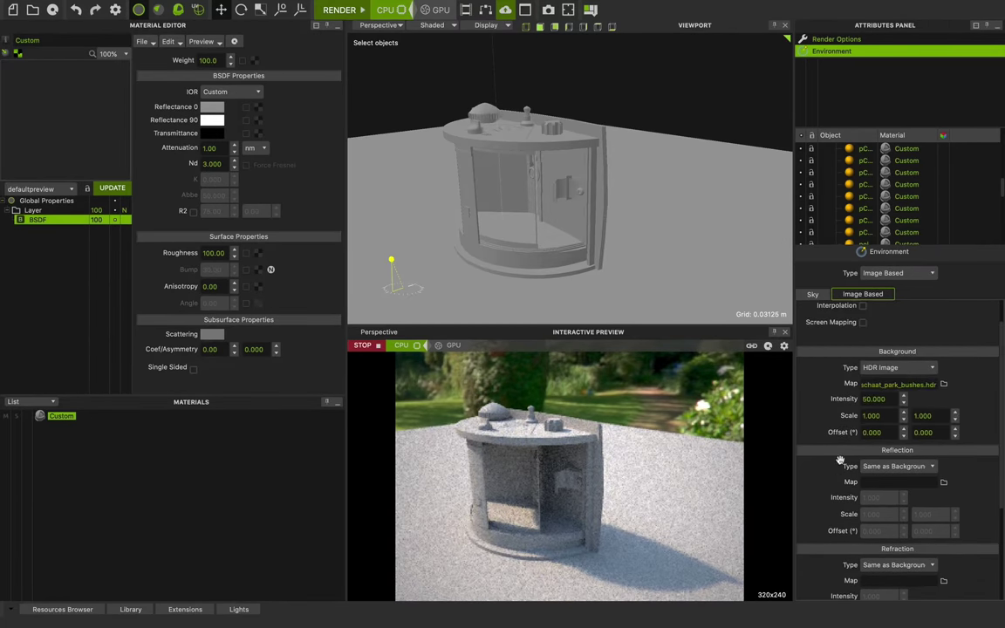
scroll(844, 419, "down", 1)
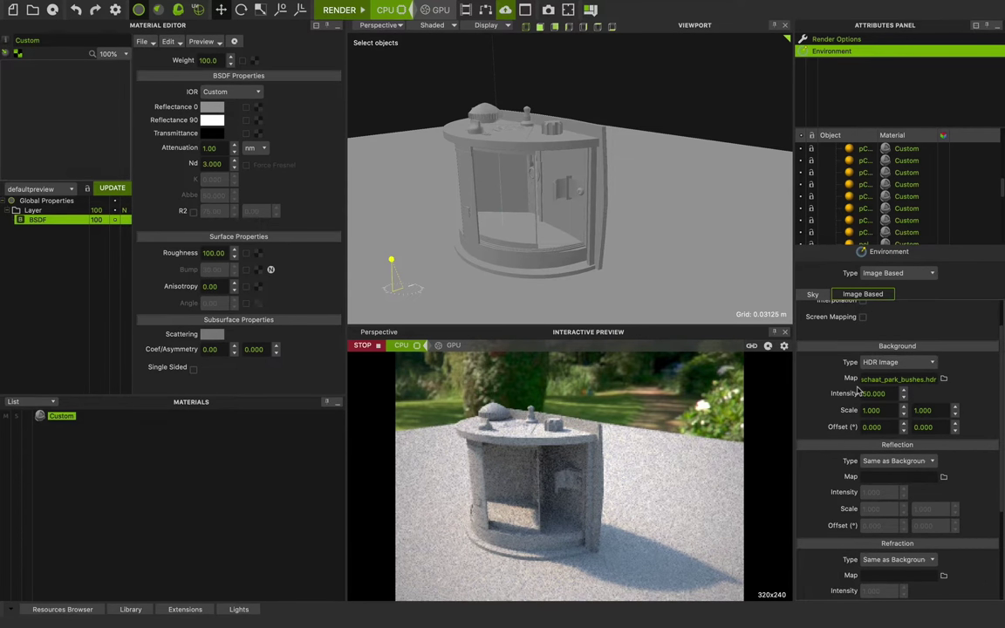
scroll(844, 270, "down", 5)
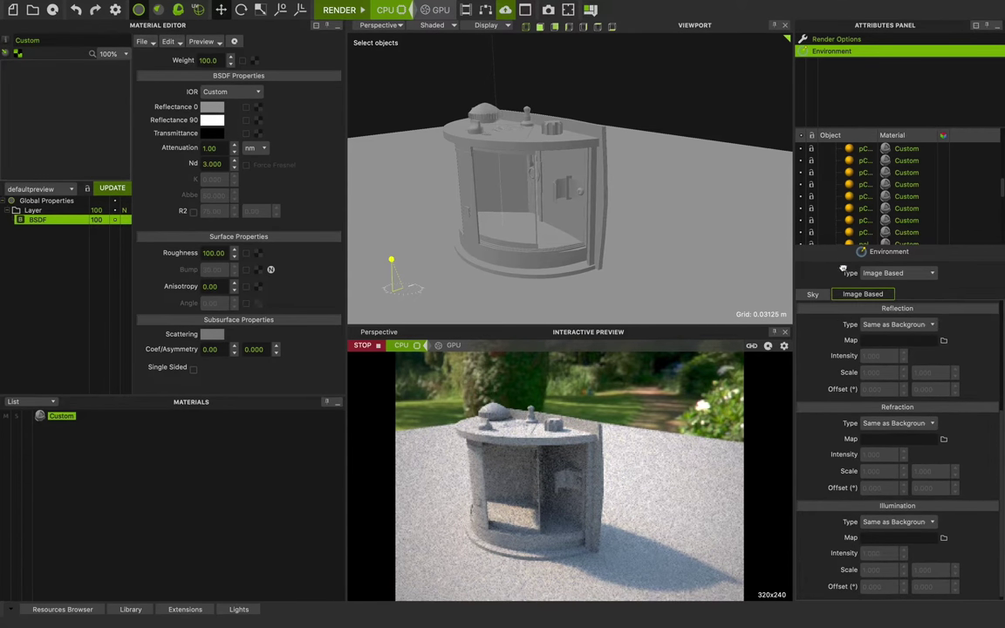
scroll(859, 523, "up", 2)
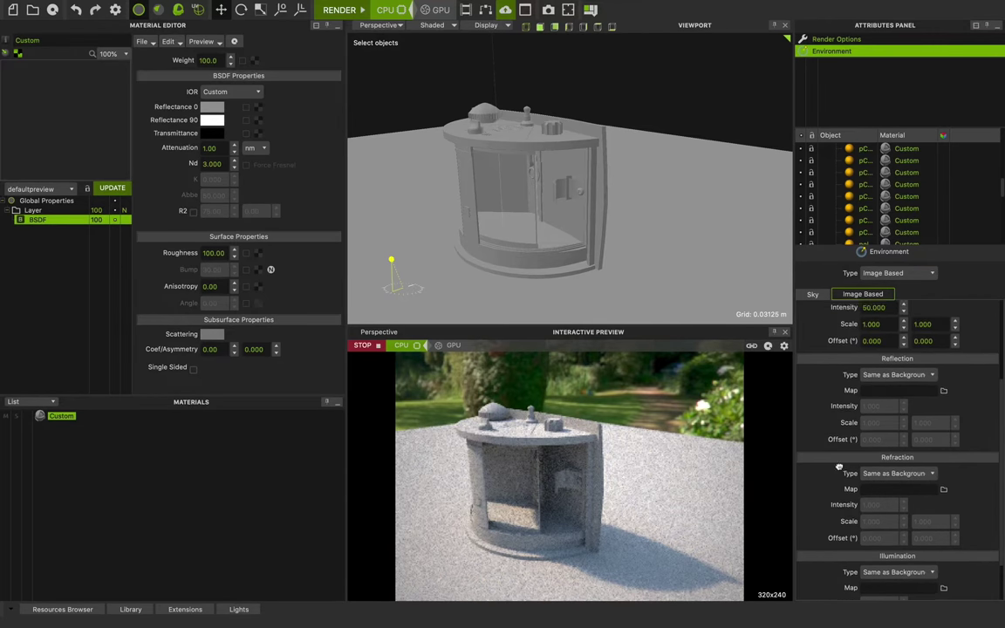
scroll(855, 471, "up", 2)
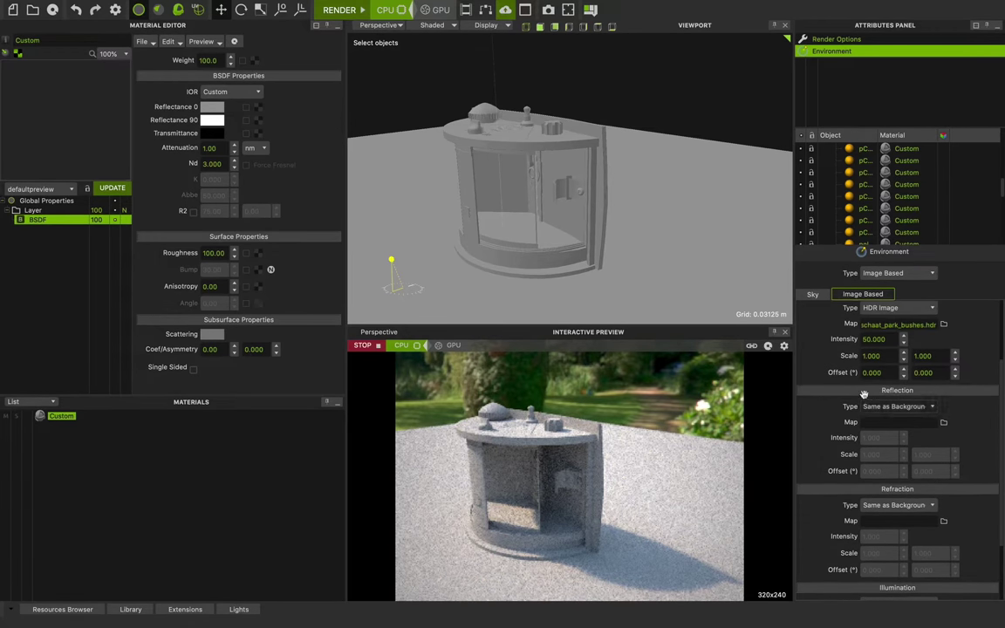
scroll(855, 460, "up", 4)
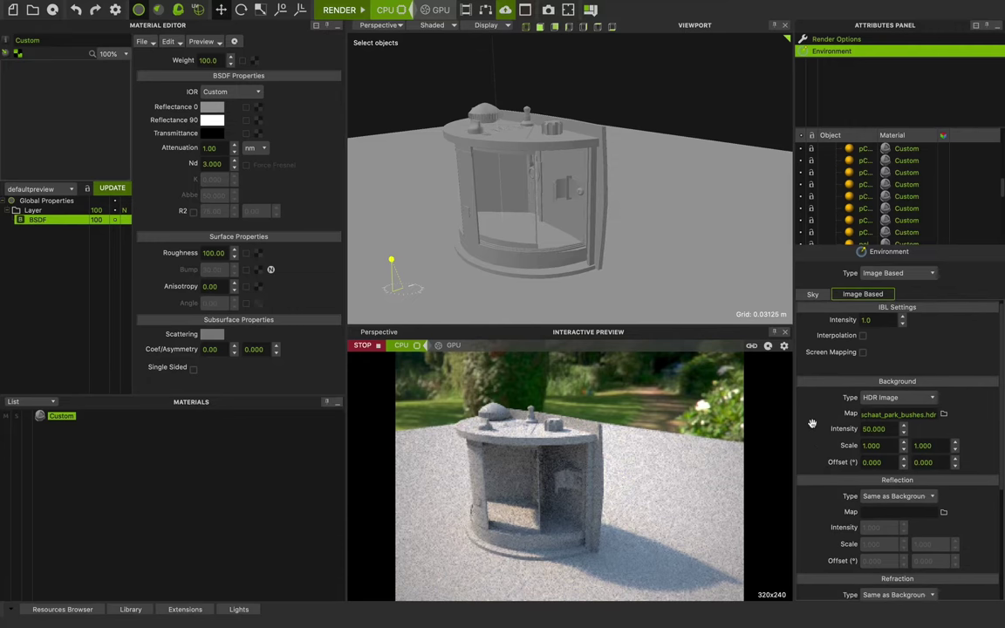
Set the Custom material's roughness to 10 and inspect the HDR reflections from other sides of the model
left_click(62, 418)
left_click(160, 250)
type("10")
key("Return")
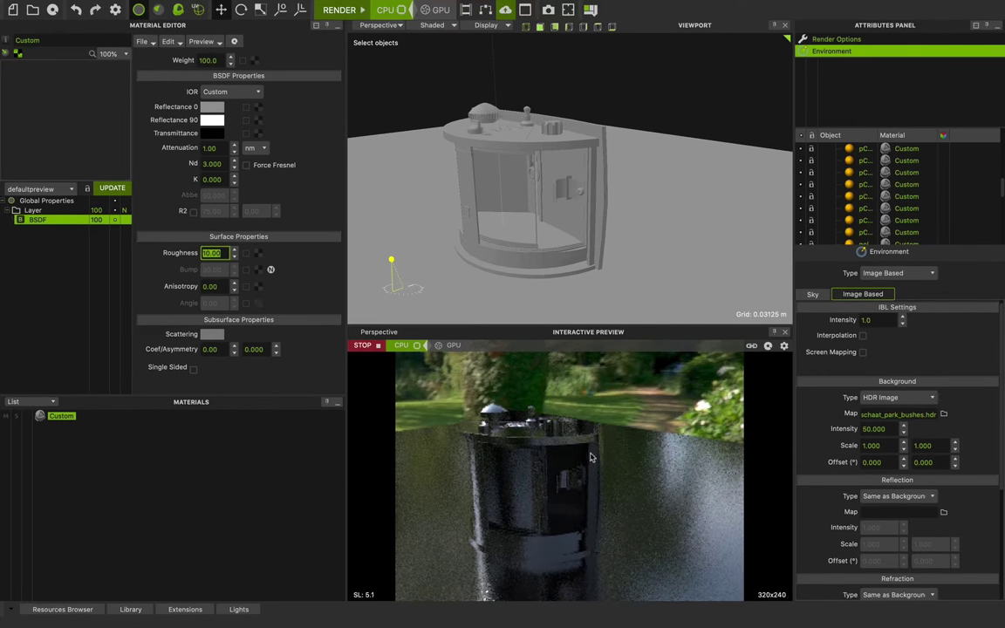
left_click_drag(513, 215, 557, 225, "alt")
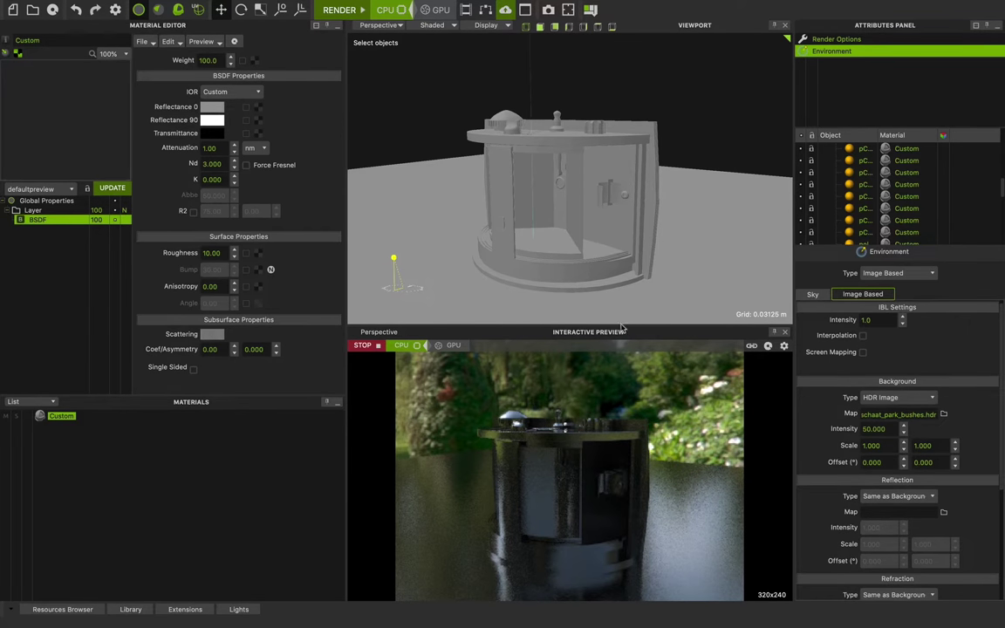
left_click_drag(552, 366, 571, 431, "alt")
Switch the environment's reflection type to HDR Image and load 22_merksem_appartment_living.hdr as its map
scroll(825, 449, "down", 5)
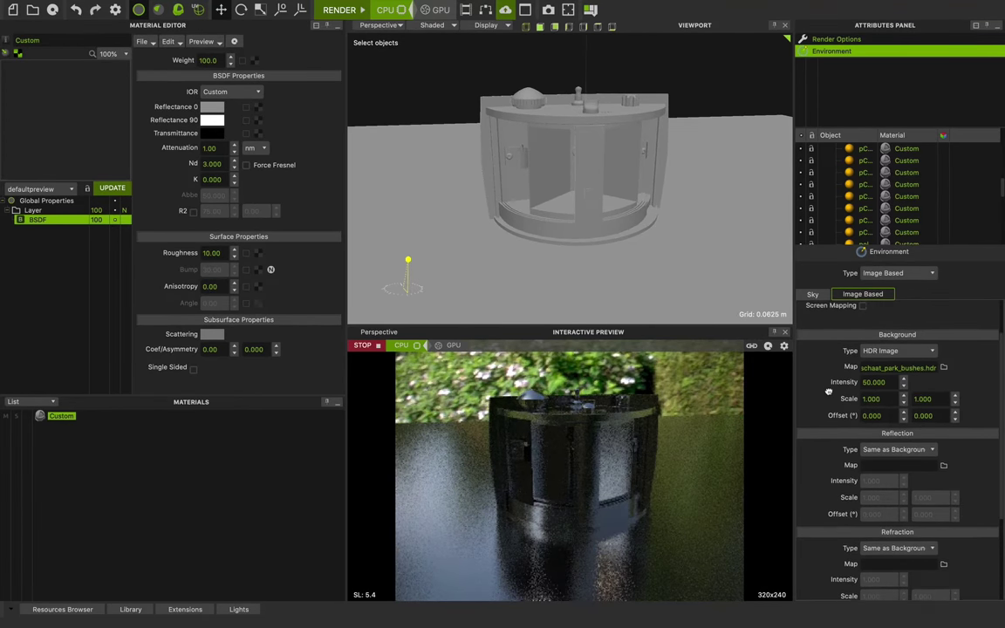
scroll(817, 489, "down", 1)
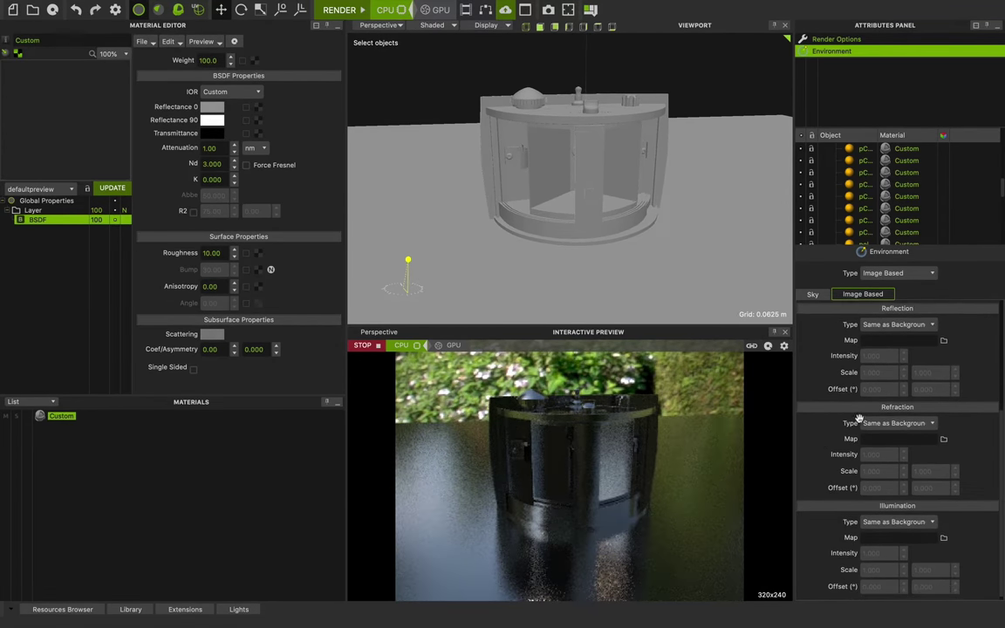
scroll(829, 436, "up", 2)
scroll(829, 422, "up", 1)
left_click(898, 389)
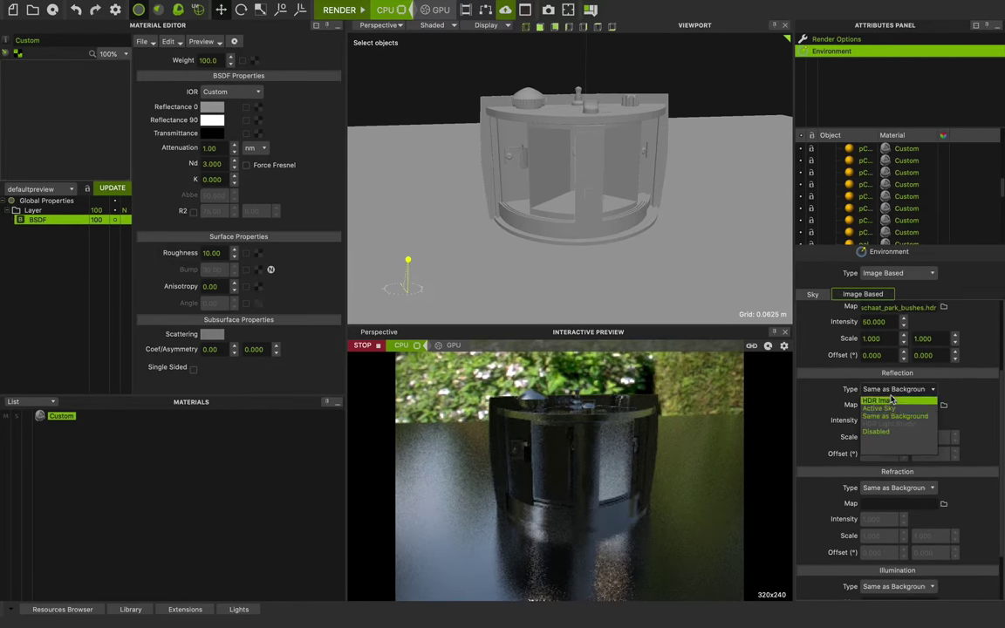
left_click(890, 406)
left_click(943, 405)
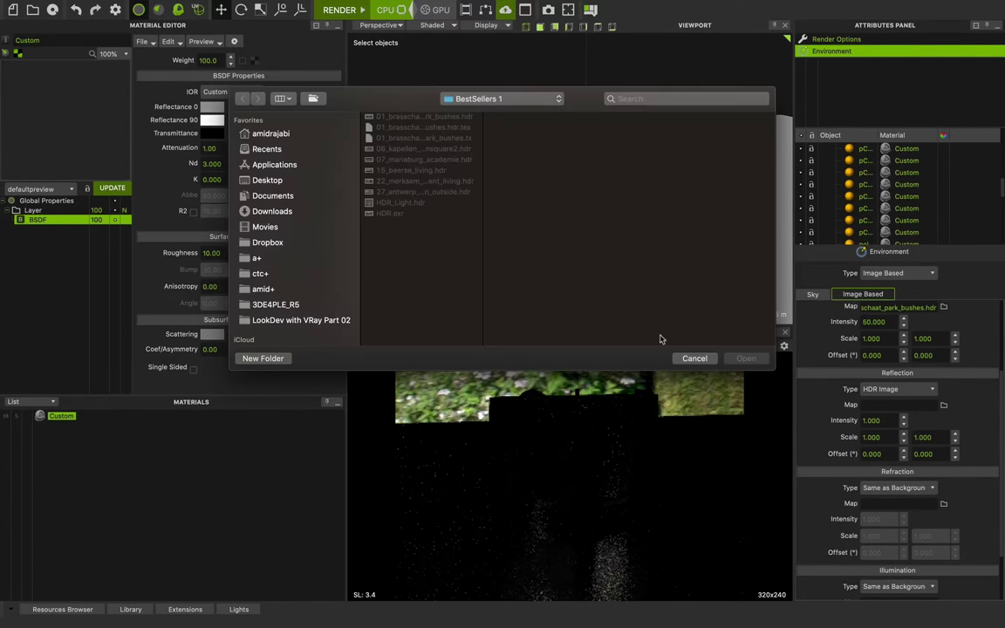
left_click(419, 192)
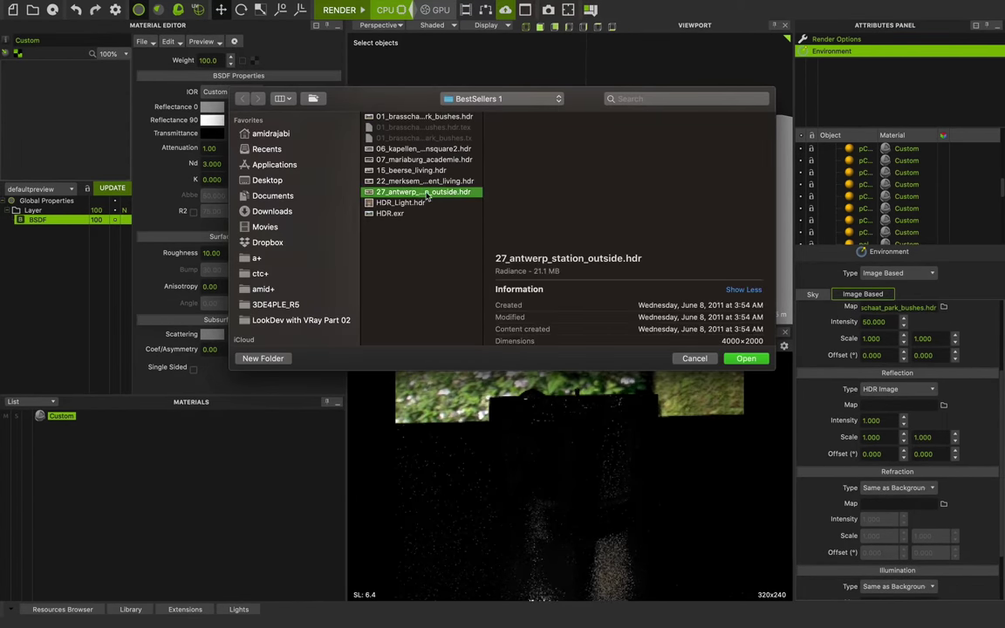
left_click(428, 180)
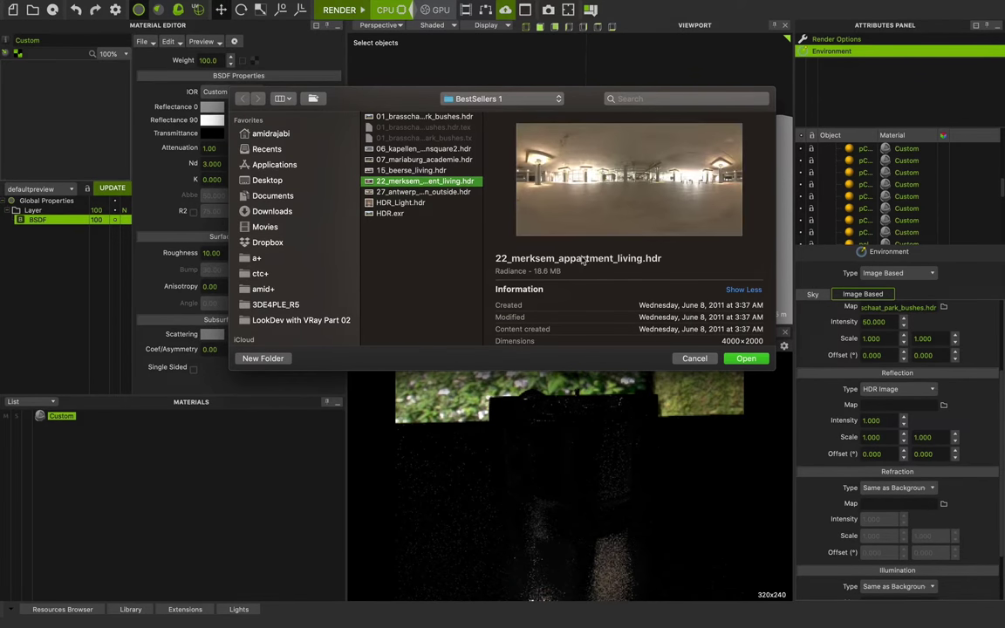
left_click(746, 358)
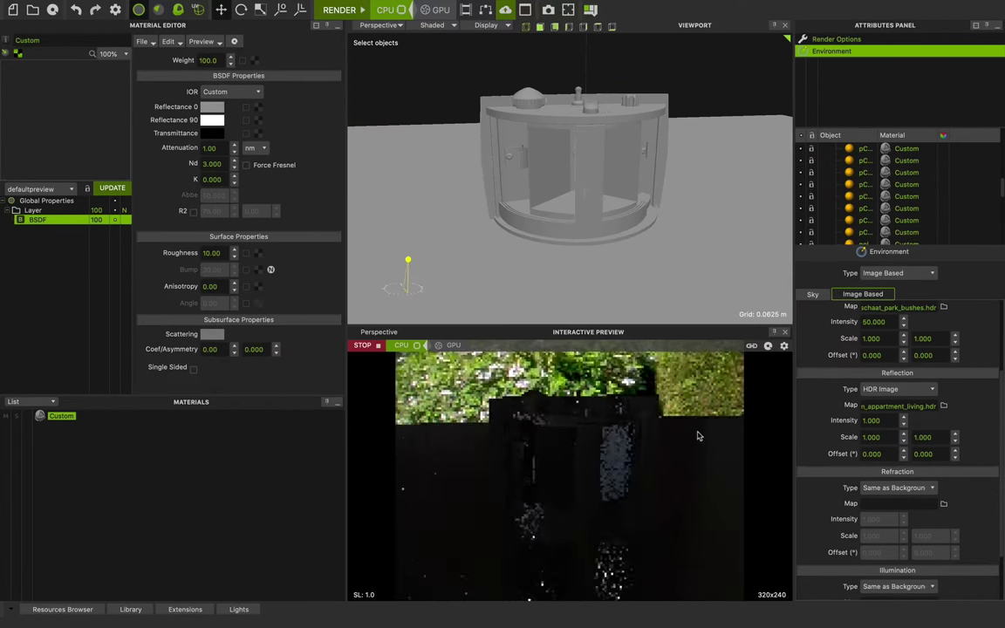
Set the reflection HDR's intensity to 50
left_click_drag(881, 420, 810, 407)
type("50")
key("Return")
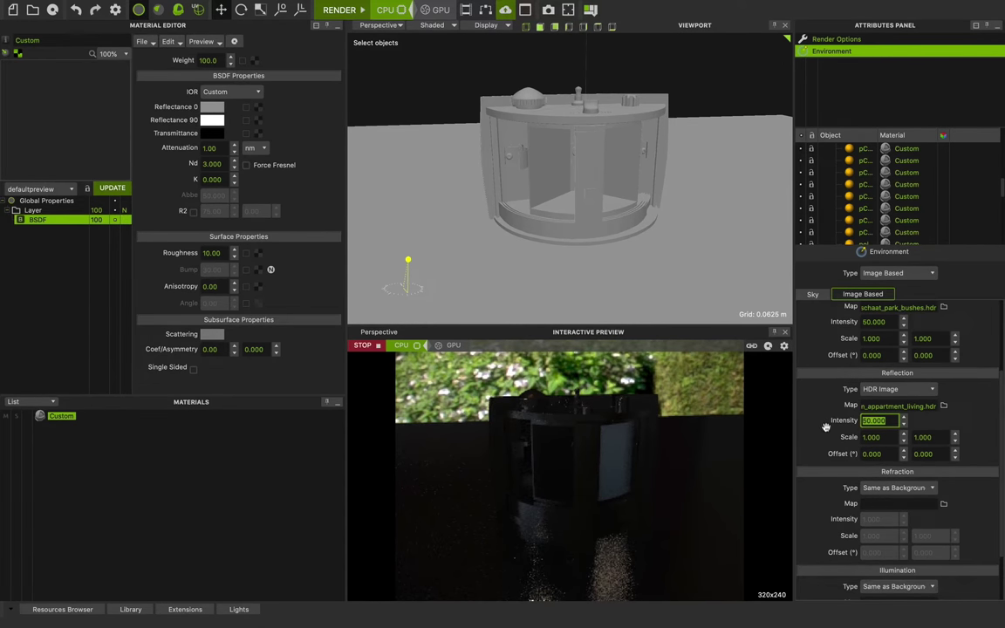
Set the environment's reflection type back to Same as Background
scroll(823, 422, "up", 1)
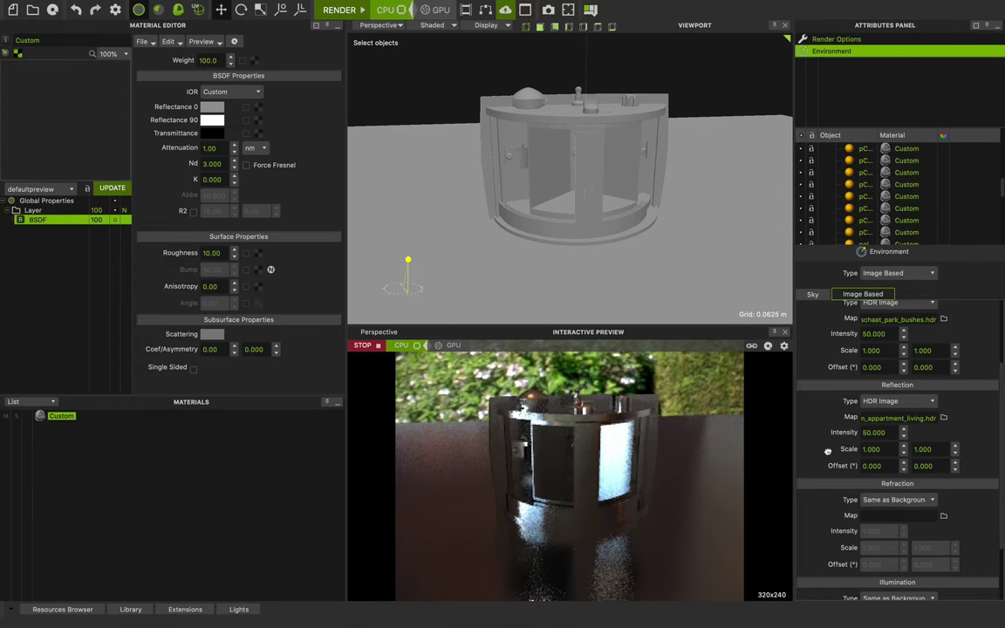
scroll(827, 452, "down", 3)
scroll(829, 455, "up", 5)
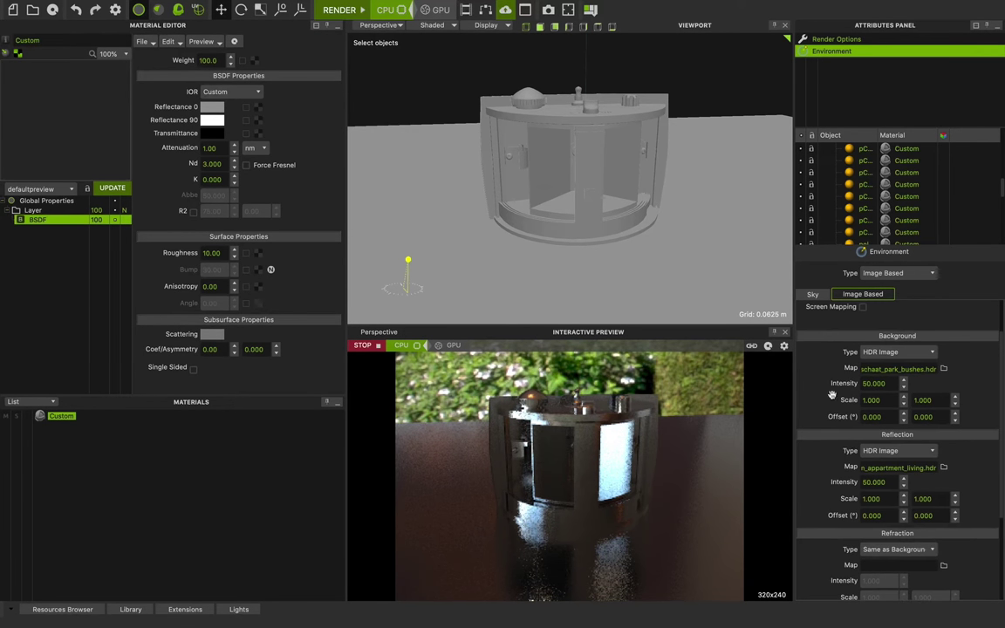
scroll(825, 396, "up", 2)
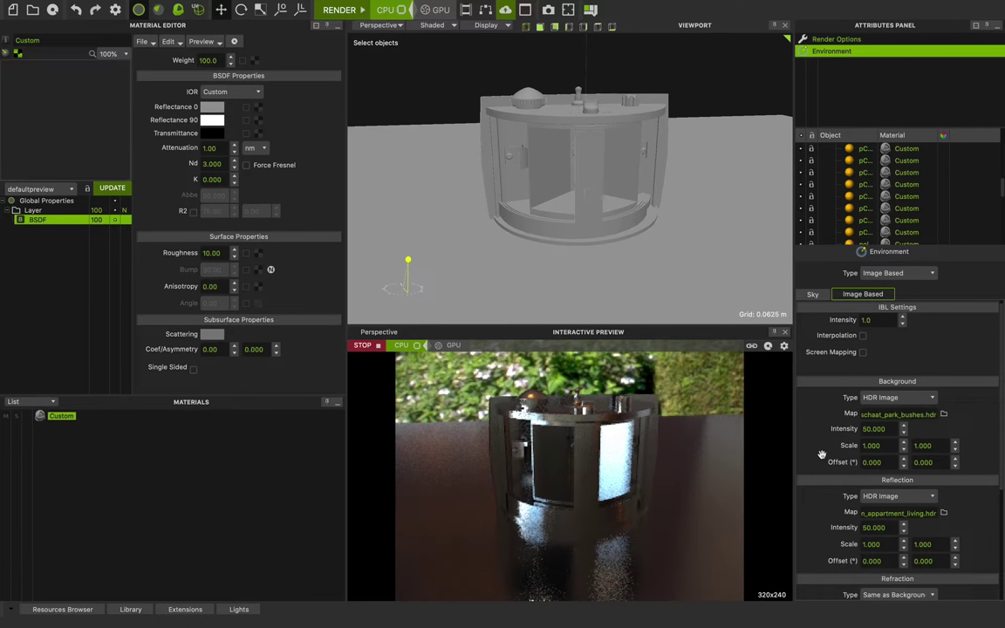
left_click(896, 495)
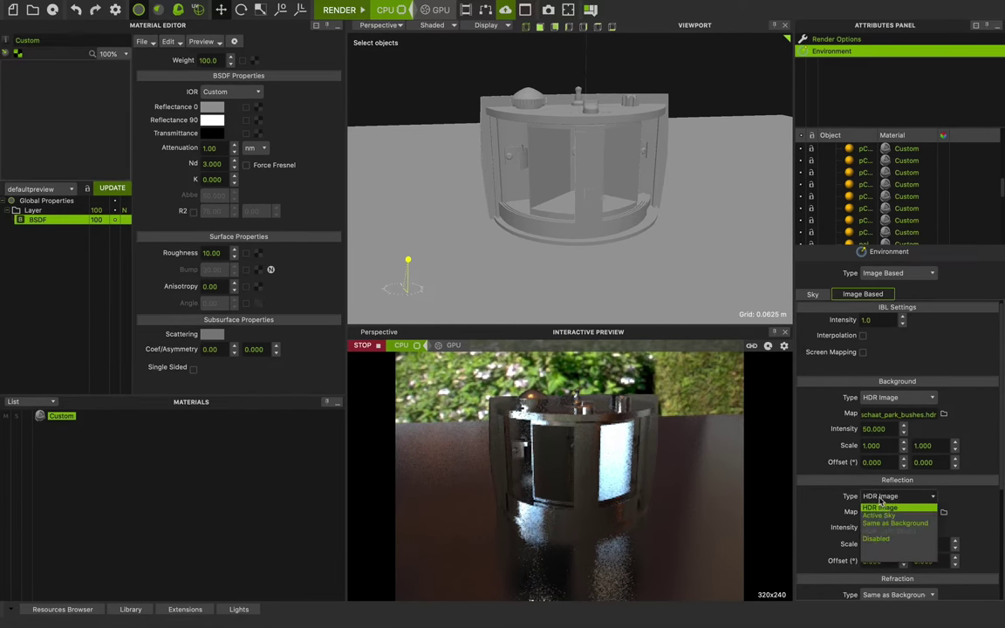
left_click(860, 514)
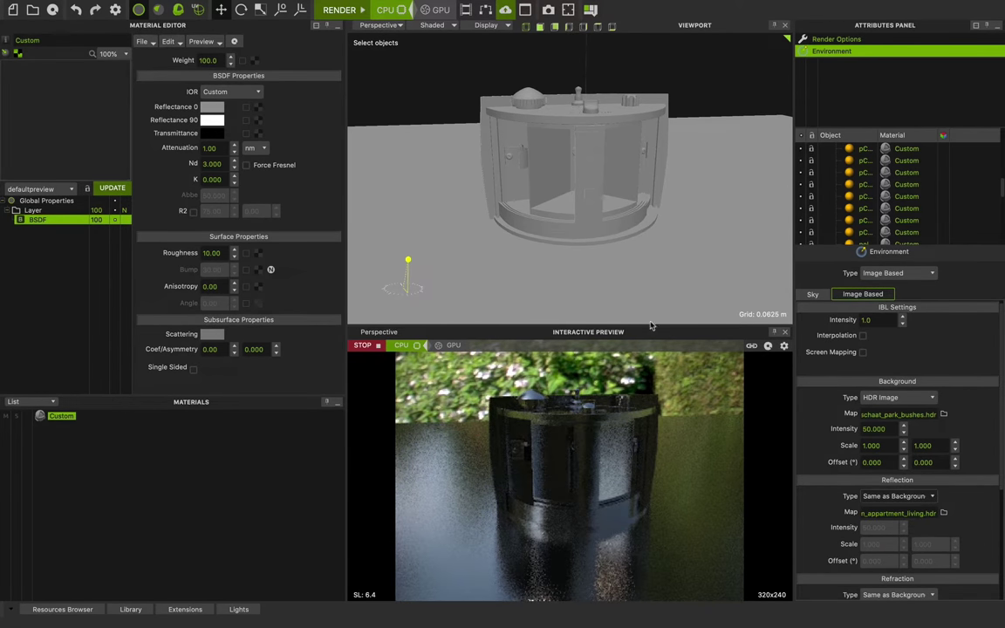
Load 22_merksem_appartment_living.hdr as the environment's background map
left_click(942, 413)
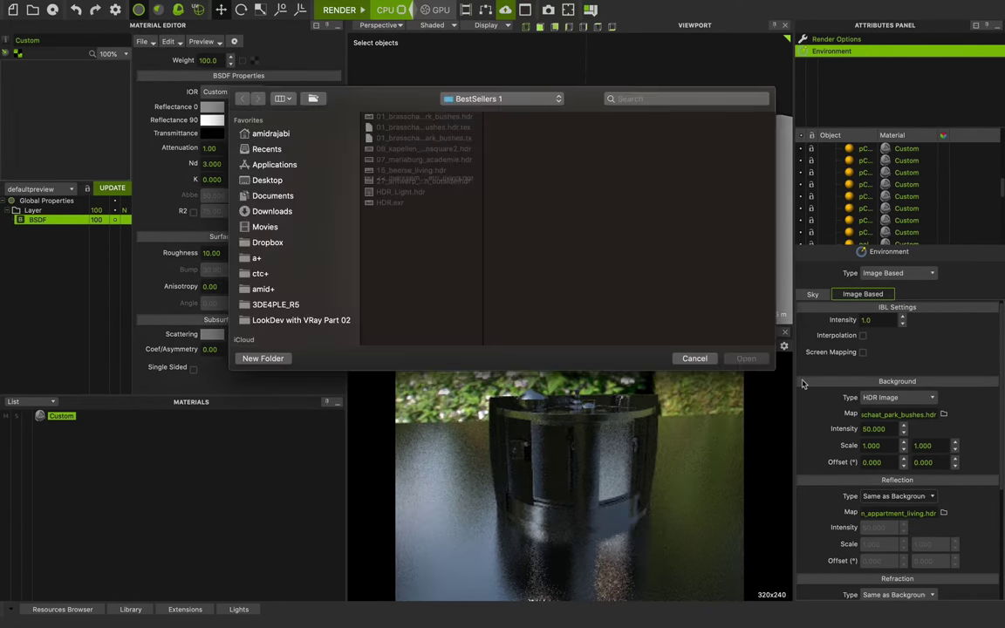
left_click(427, 181)
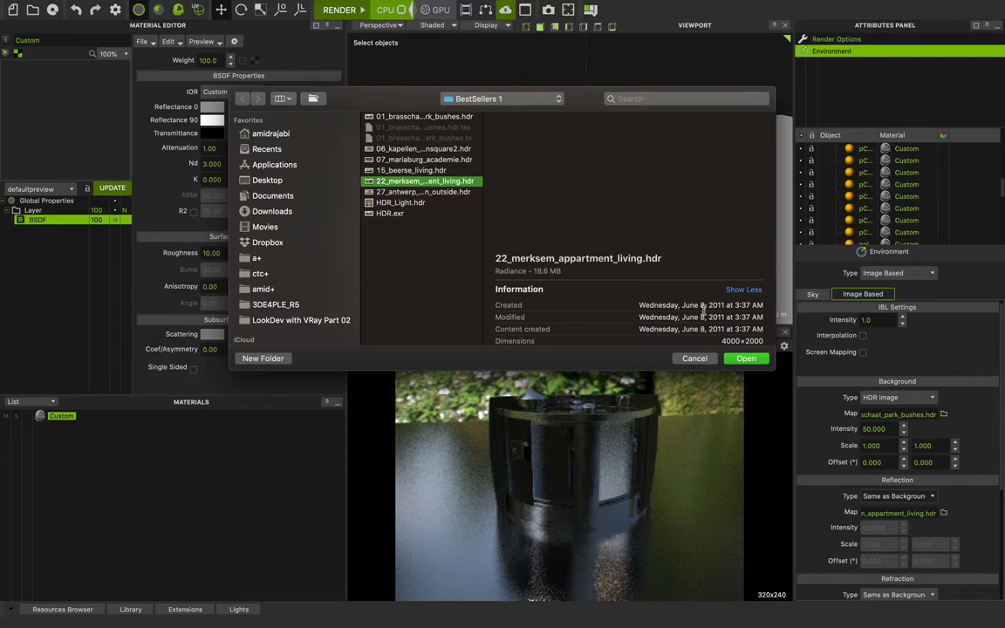
left_click(746, 357)
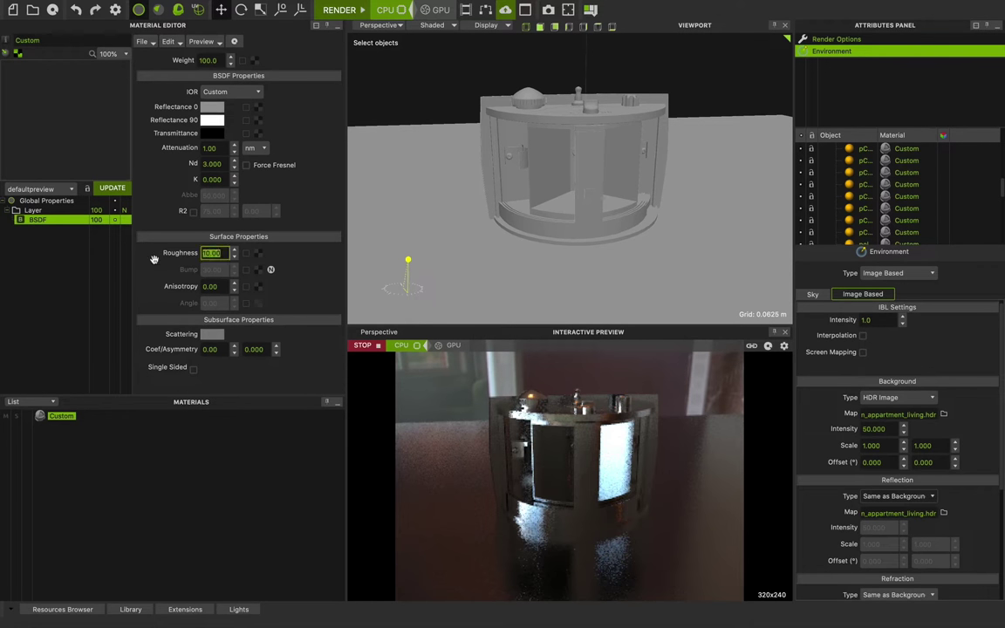
Set the Custom material's roughness to 100 and inspect the apartment HDR's lighting from several sides and towards the ceiling light
type("100")
key("Return")
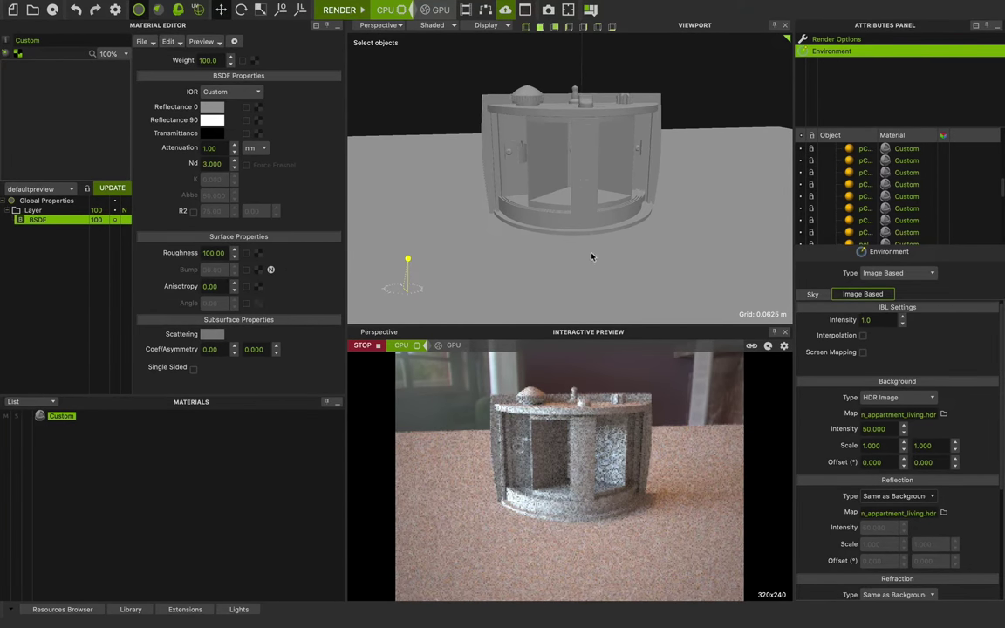
left_click_drag(595, 253, 573, 234, "alt")
scroll(572, 235, "down", 5)
middle_click_drag(584, 175, 490, 214, "alt")
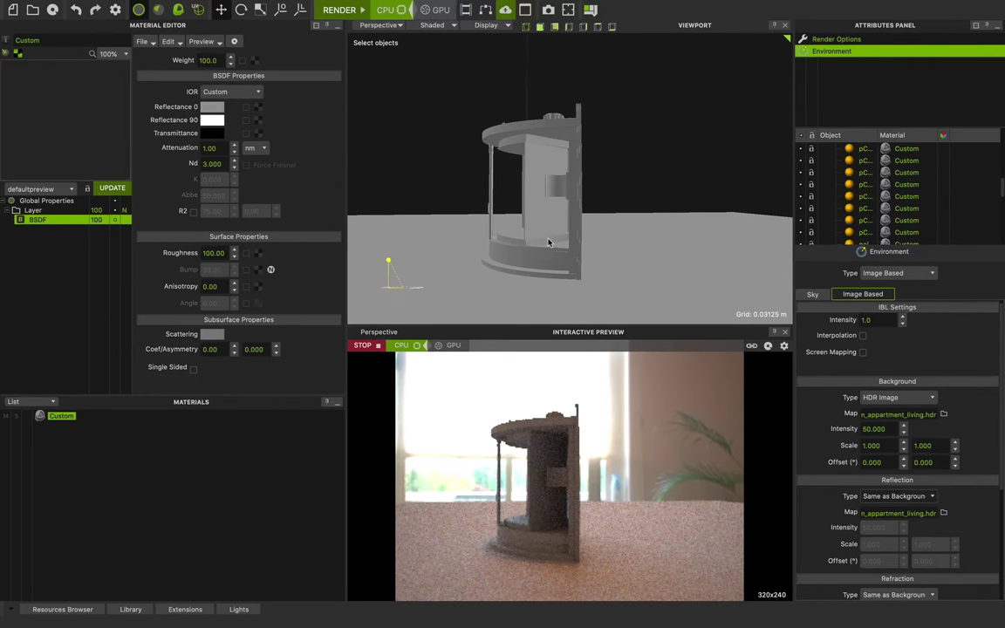
left_click_drag(505, 191, 555, 232, "alt")
scroll(565, 216, "up", 5)
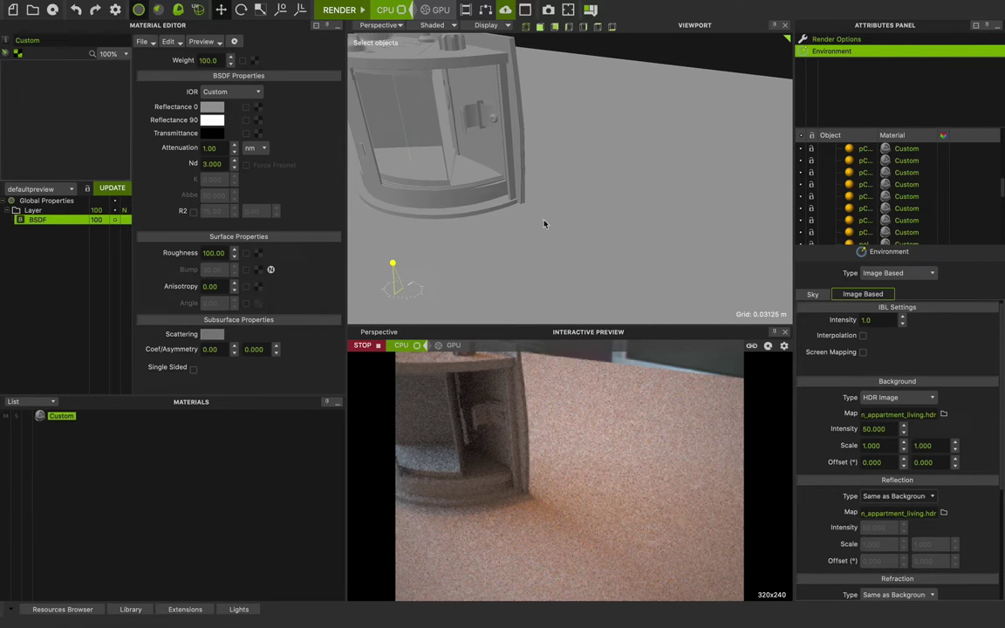
left_click_drag(562, 211, 498, 181, "alt")
middle_click_drag(498, 181, 536, 218, "alt")
mouse_move(536, 217)
left_mouse_down("alt")
mouse_move(470, 192)
mouse_move(526, 208)
left_mouse_up("alt")
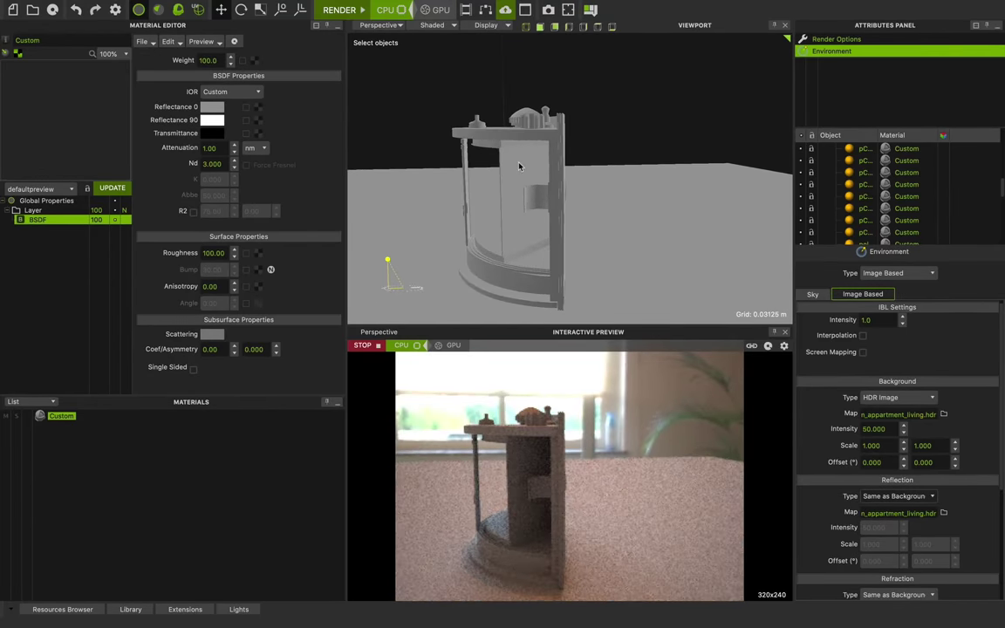
mouse_move(515, 166)
left_mouse_down()
mouse_move(507, 190)
mouse_move(523, 227)
mouse_move(540, 175)
mouse_move(538, 208)
mouse_move(538, 170)
mouse_move(529, 208)
mouse_move(533, 171)
left_mouse_up()
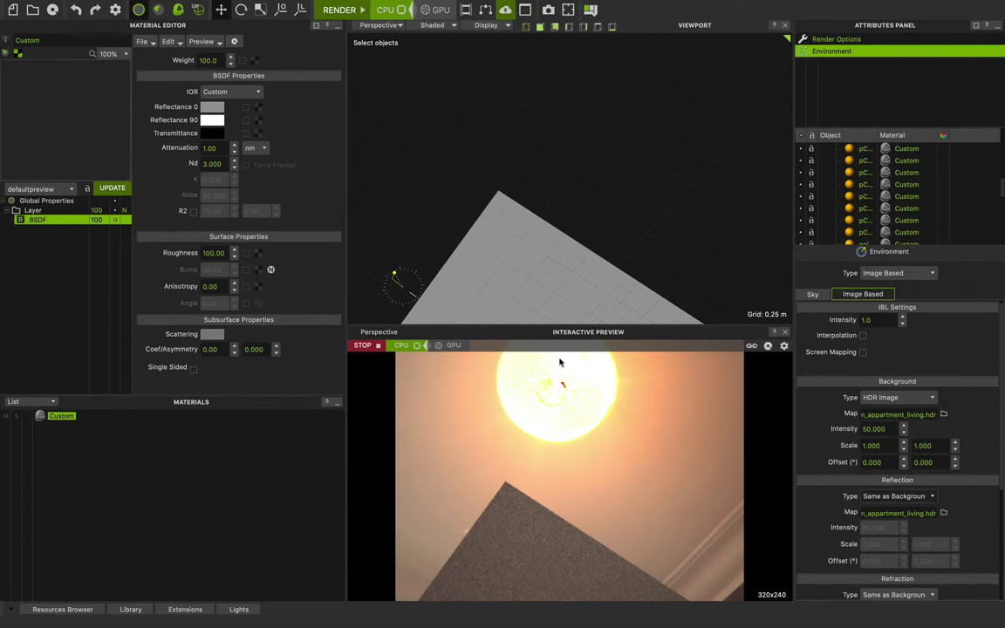
Frame the cylinder at the model's base and examine the model's shading and shadows up close and from farther away
left_click_drag(501, 196, 525, 242, "alt")
scroll(546, 218, "up", 4)
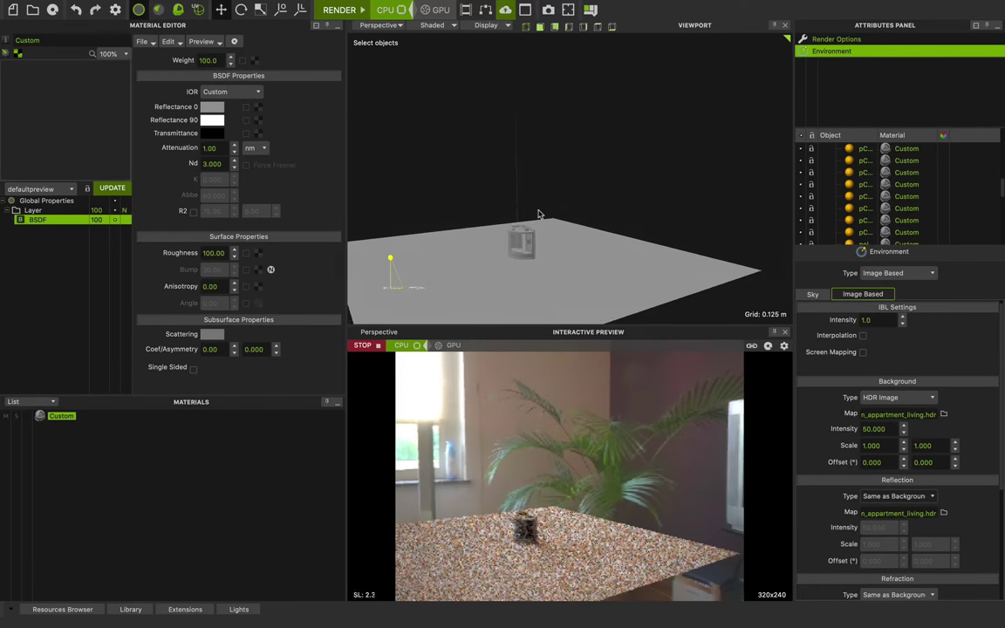
middle_click_drag(533, 219, 557, 130, "alt")
scroll(560, 117, "up", 3)
middle_click_drag(540, 257, 546, 247, "alt")
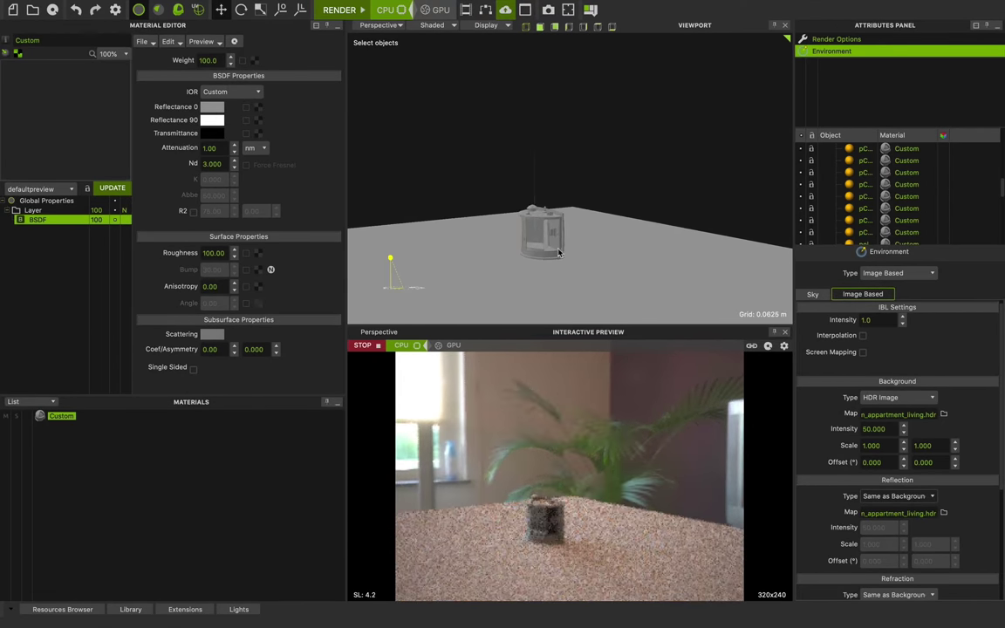
left_click(550, 250)
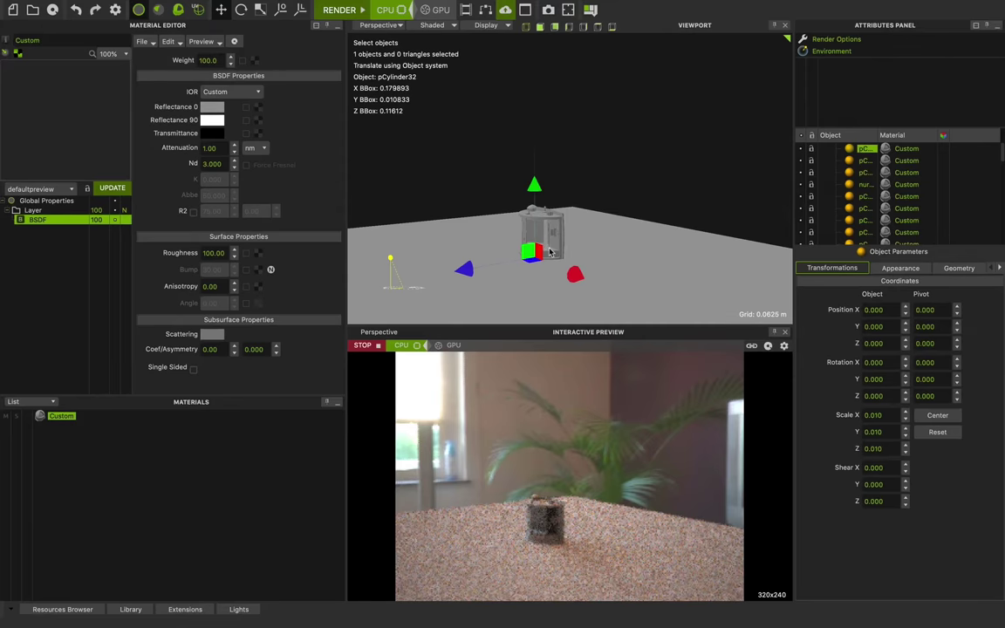
key("f")
left_click_drag(574, 199, 546, 213, "alt")
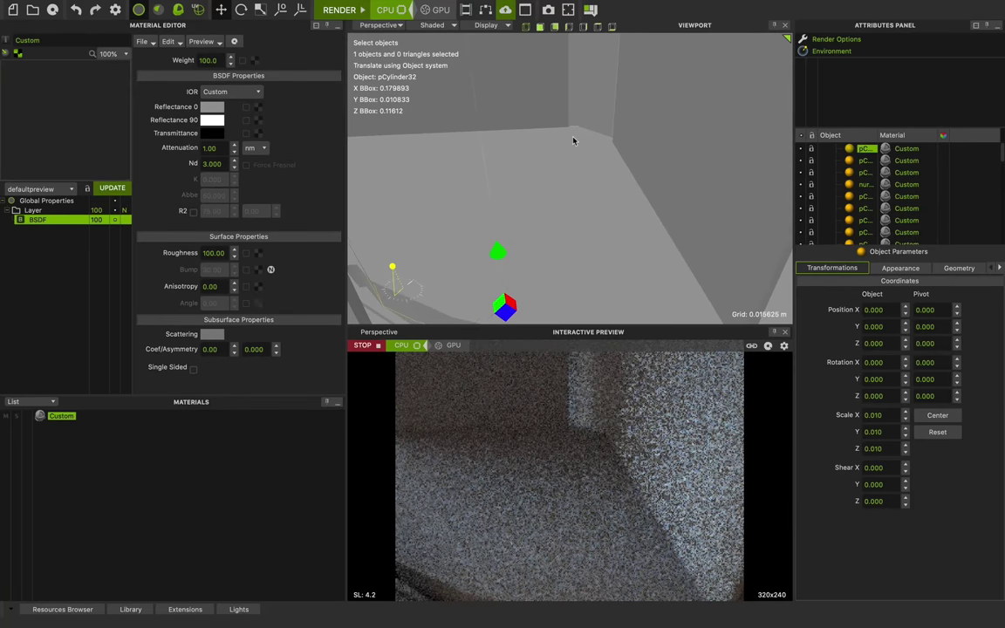
scroll(566, 188, "down", 5)
left_click_drag(565, 217, 583, 190, "alt")
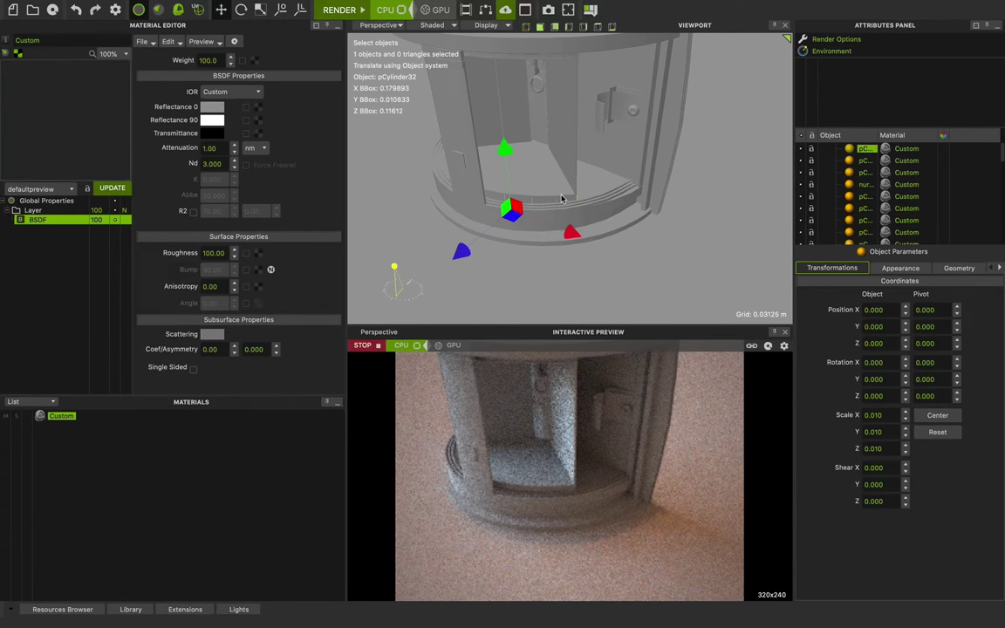
middle_click_drag(567, 131, 565, 180, "alt")
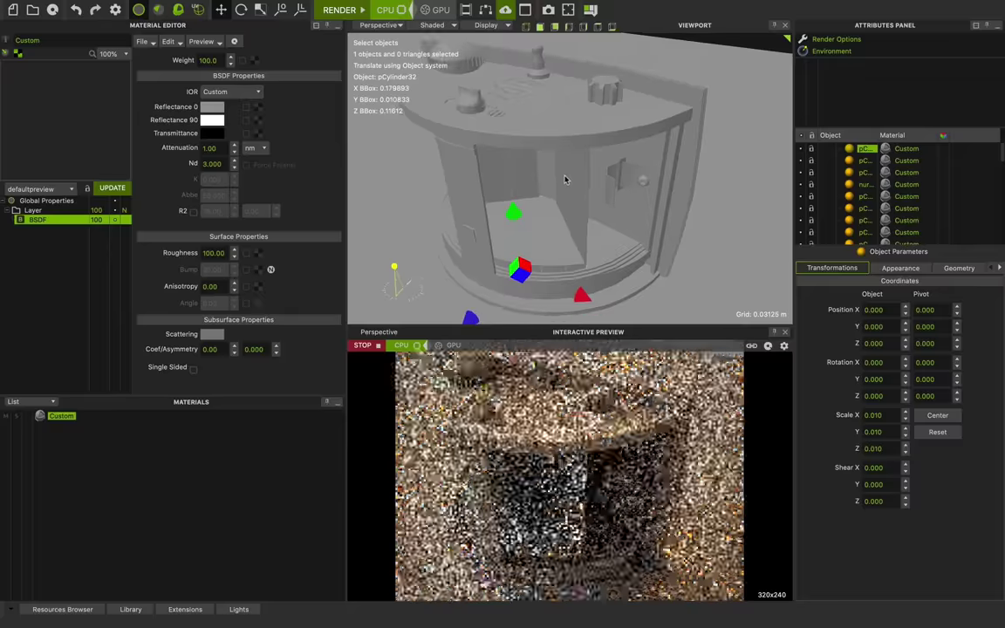
right_click_drag(565, 180, 569, 236, "alt")
mouse_move(570, 235)
left_mouse_down("alt")
mouse_move(552, 202)
mouse_move(563, 220)
mouse_move(550, 212)
mouse_move(571, 225)
left_mouse_up("alt")
scroll(552, 201, "up", 3)
scroll(566, 219, "down", 3)
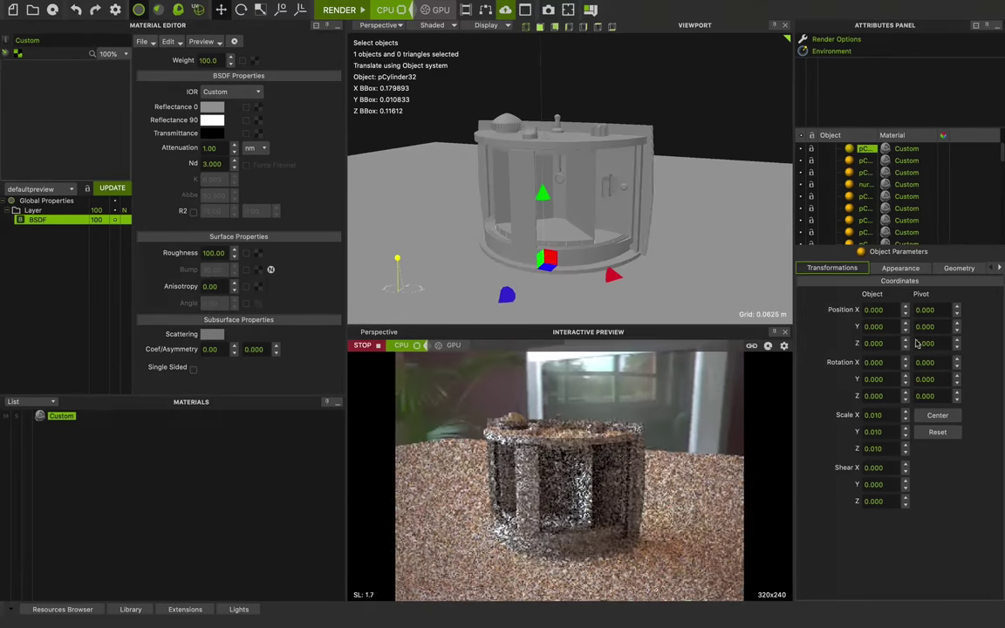
Preview the available HDR files, load 07_mariaburg_academie.hdr as the environment's background map, and inspect the model's shadows
left_click(842, 51)
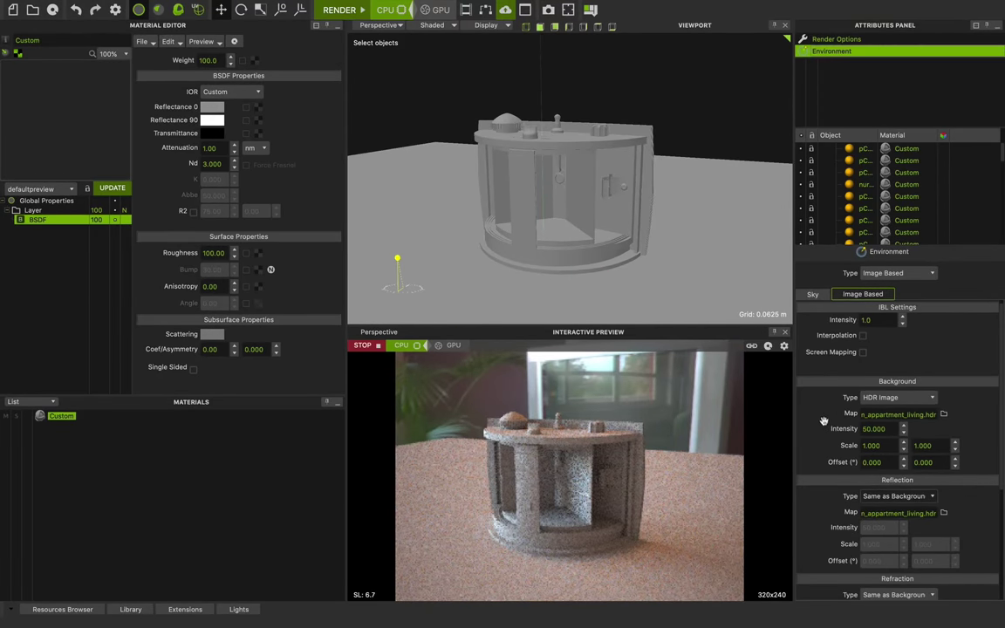
left_click(944, 414)
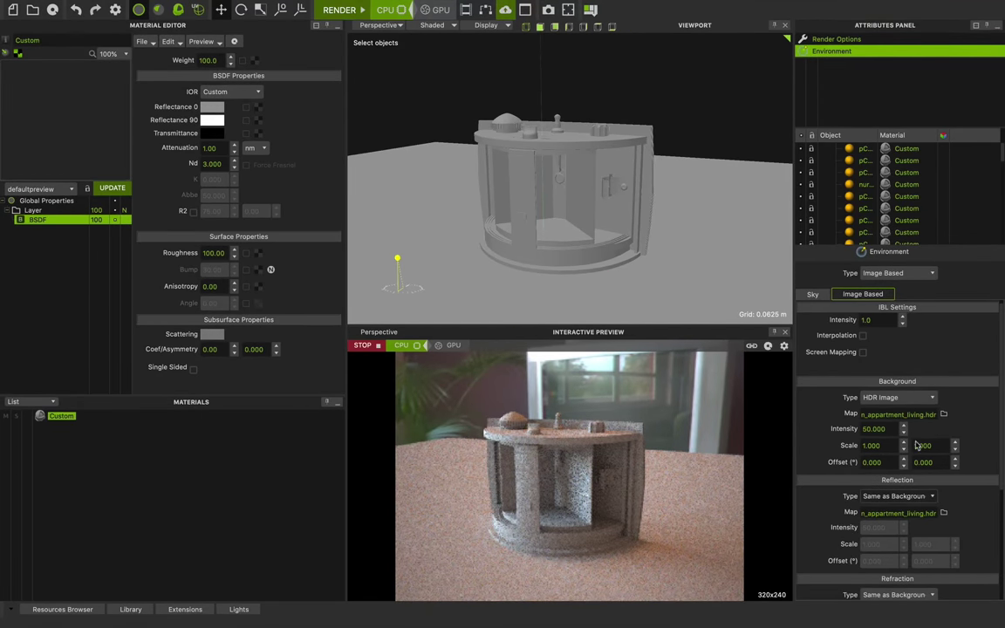
left_click(419, 170)
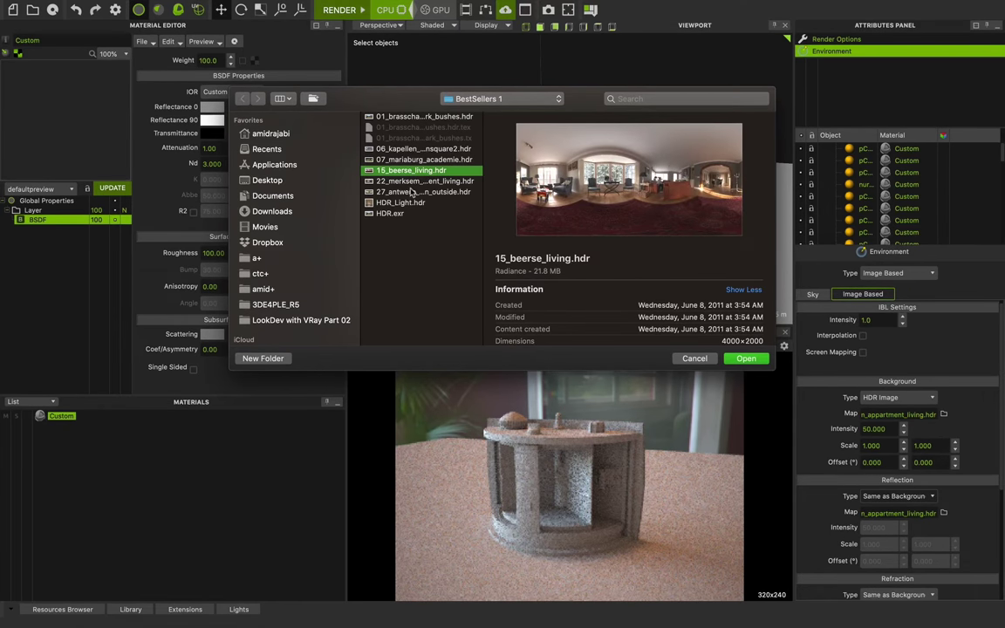
key("Down")
key("Down")
left_click(416, 151)
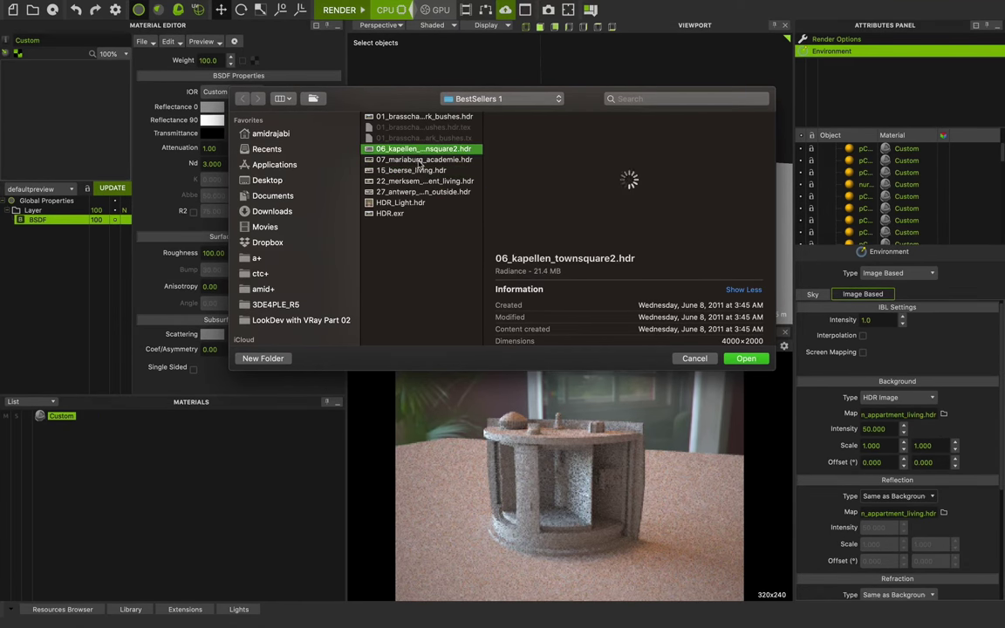
left_click(420, 160)
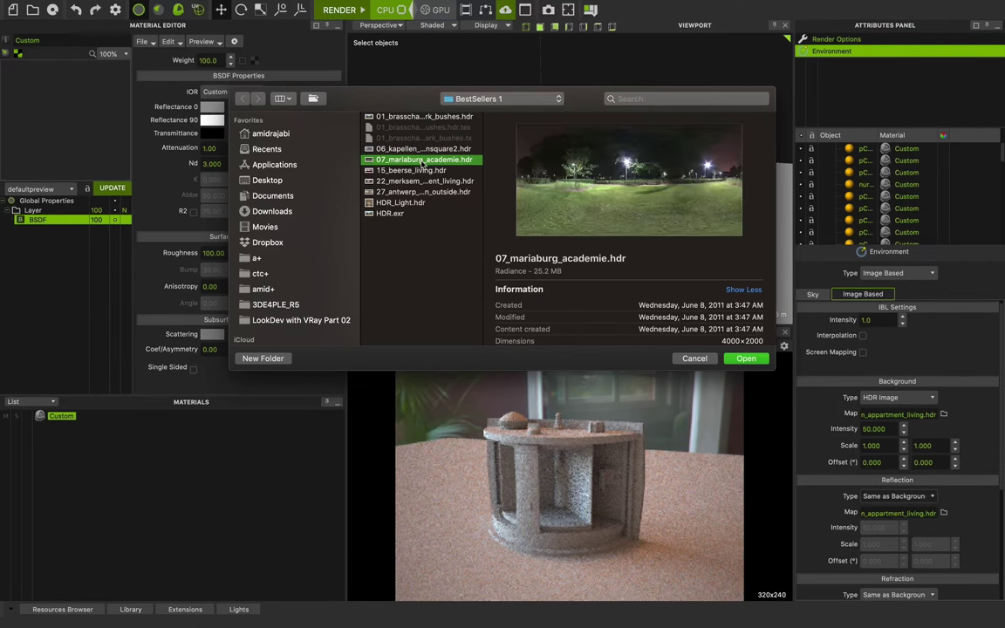
left_click(746, 358)
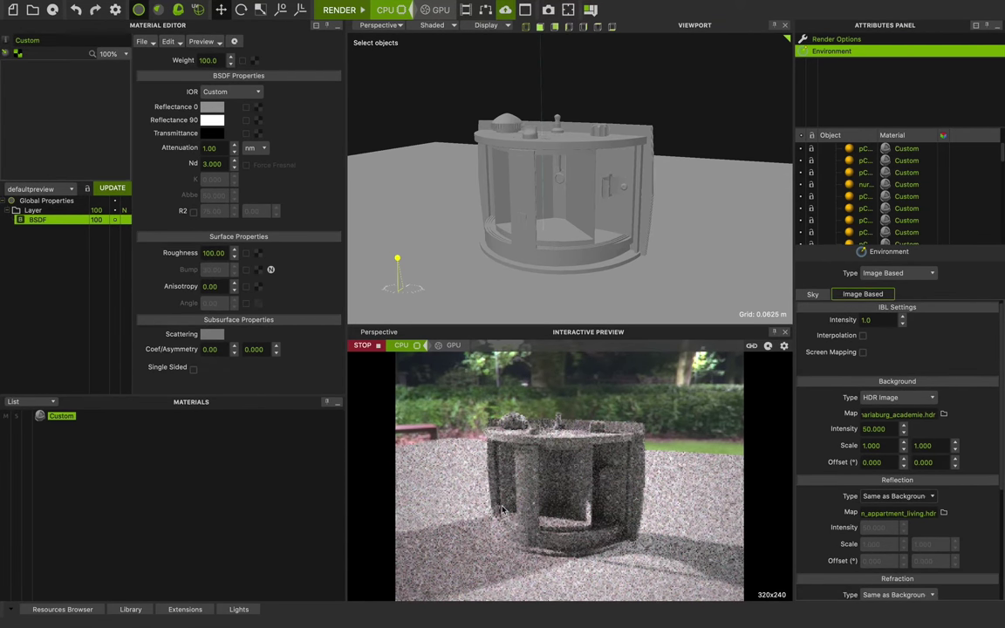
mouse_move(555, 225)
left_mouse_down("alt")
mouse_move(581, 227)
mouse_move(586, 237)
mouse_move(523, 218)
mouse_move(588, 222)
mouse_move(539, 220)
mouse_move(534, 226)
mouse_move(550, 221)
mouse_move(542, 227)
left_mouse_up("alt")
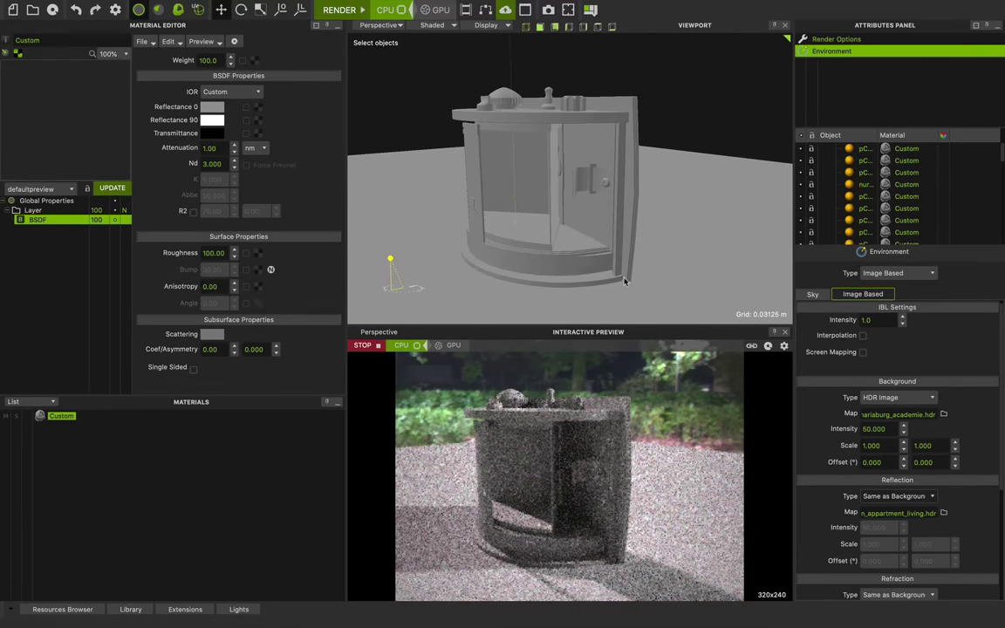
Set the background map's horizontal offset to 25 degrees
scroll(840, 469, "down", 1)
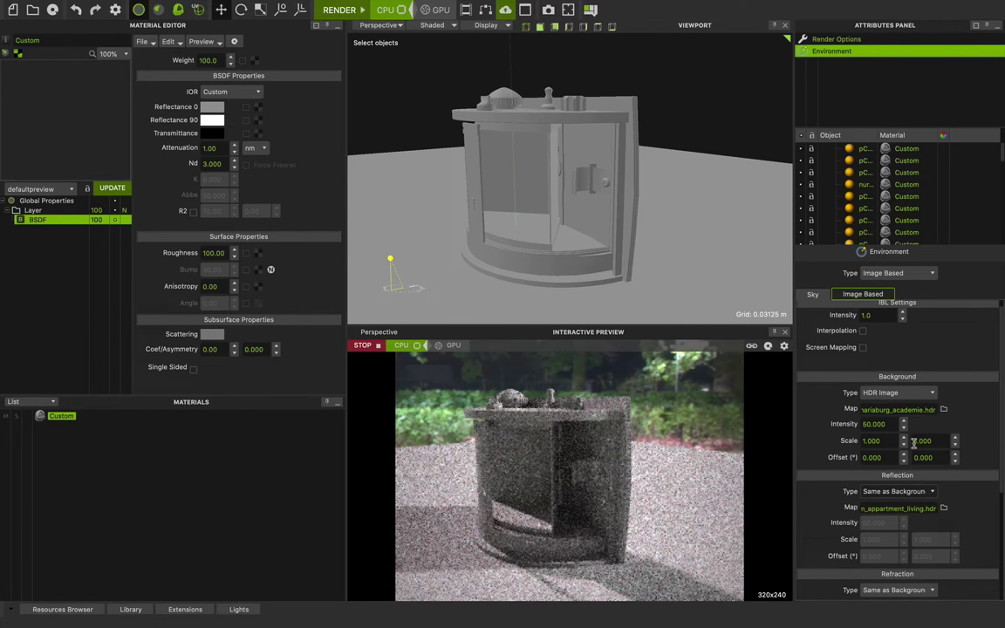
left_click_drag(905, 464, 912, 318)
left_click(864, 457)
double_click(865, 457)
type("25")
key("Return")
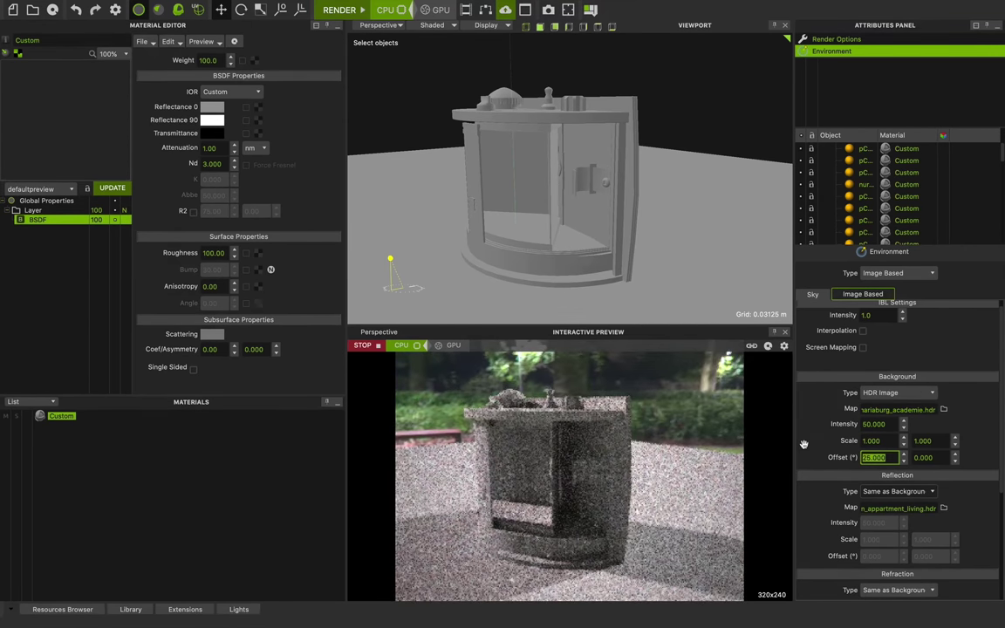
Load 01_brasschaat_park_bushes.hdr as the environment's background map
left_click(943, 410)
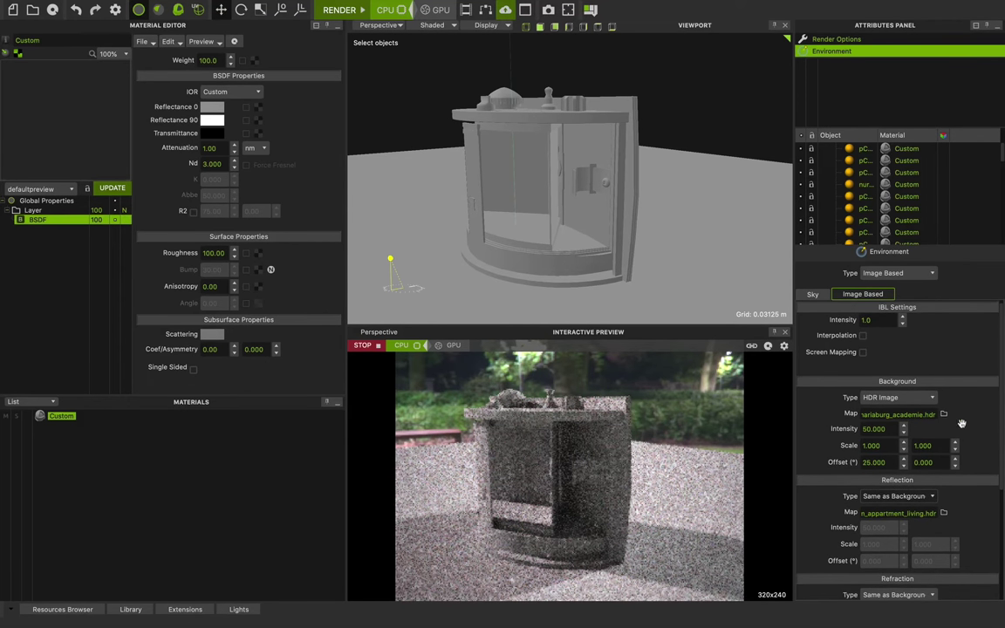
left_click(435, 118)
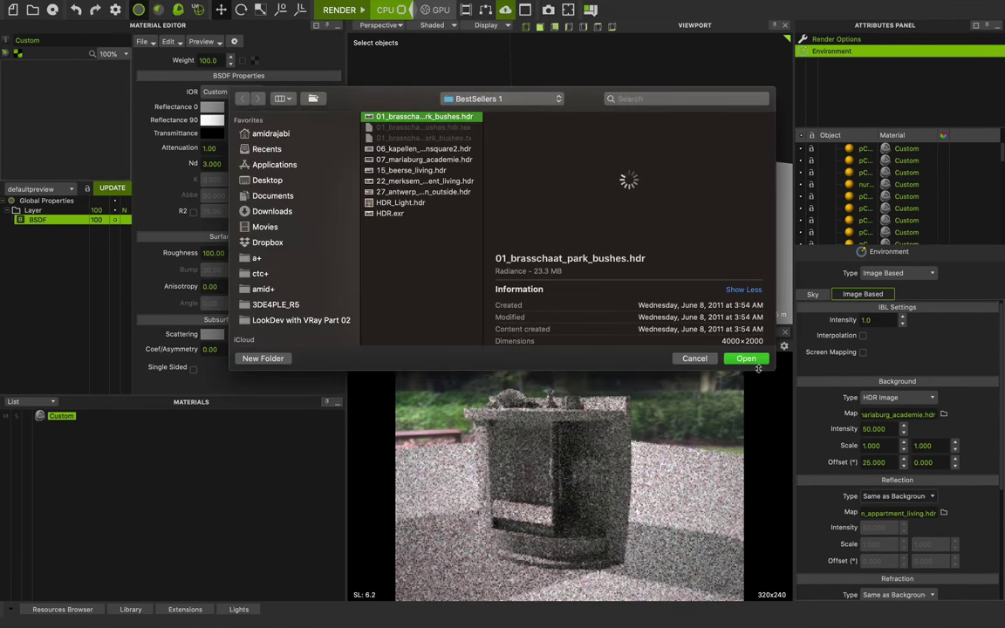
left_click(745, 358)
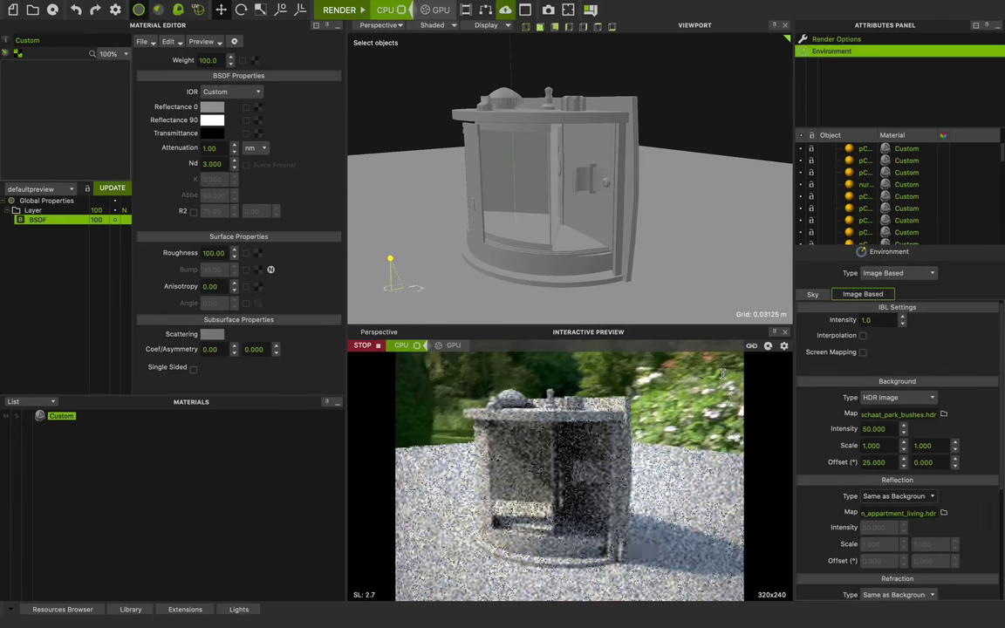
Try horizontal background offsets of 90, 180 and 270 degrees to rotate the HDR lighting around the model
left_click_drag(889, 462, 810, 458)
type("90")
key("Return")
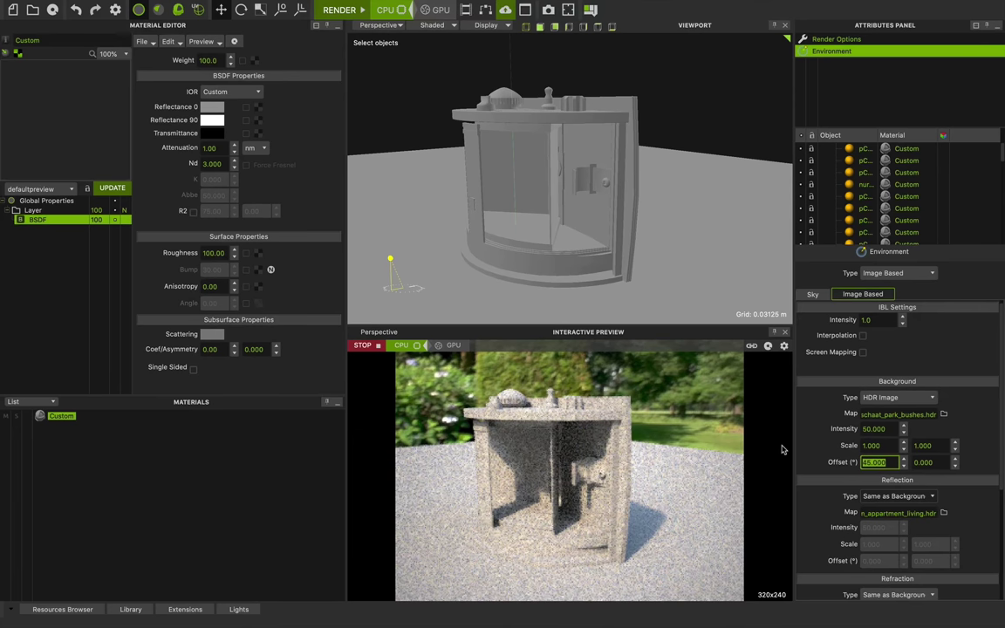
type("180")
key("Return")
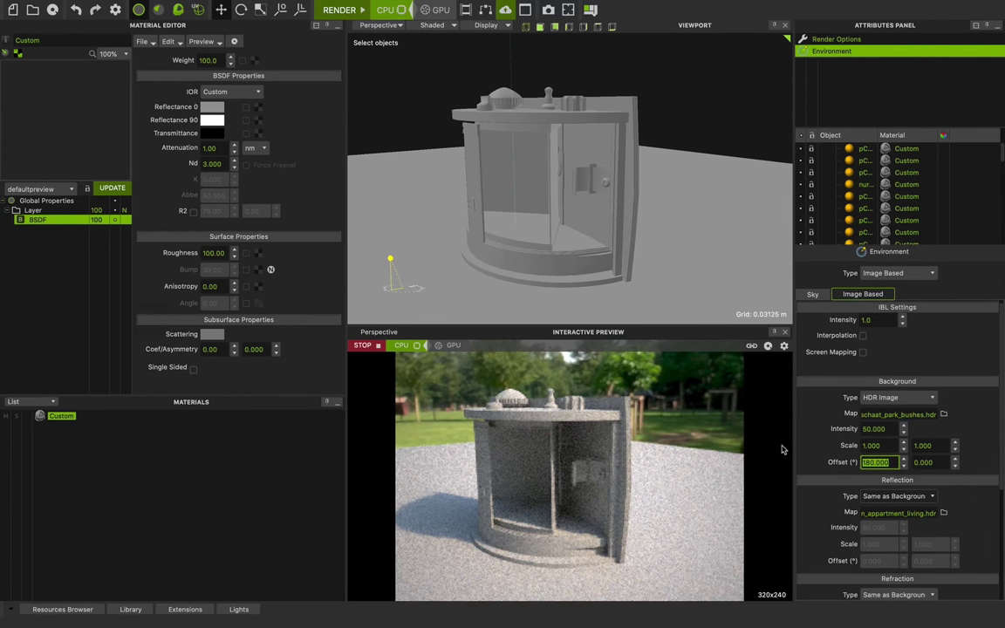
type("270")
key("Return")
Reset the background map's horizontal offset to 0 and check the model's shading from a slightly different angle
type("0")
key("Return")
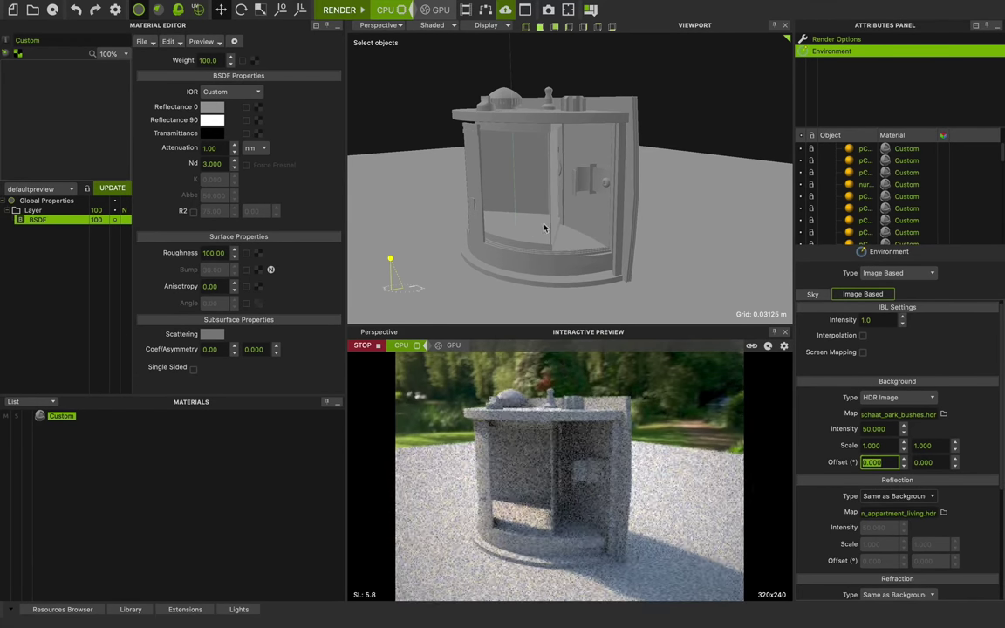
left_click_drag(543, 226, 568, 220, "alt")
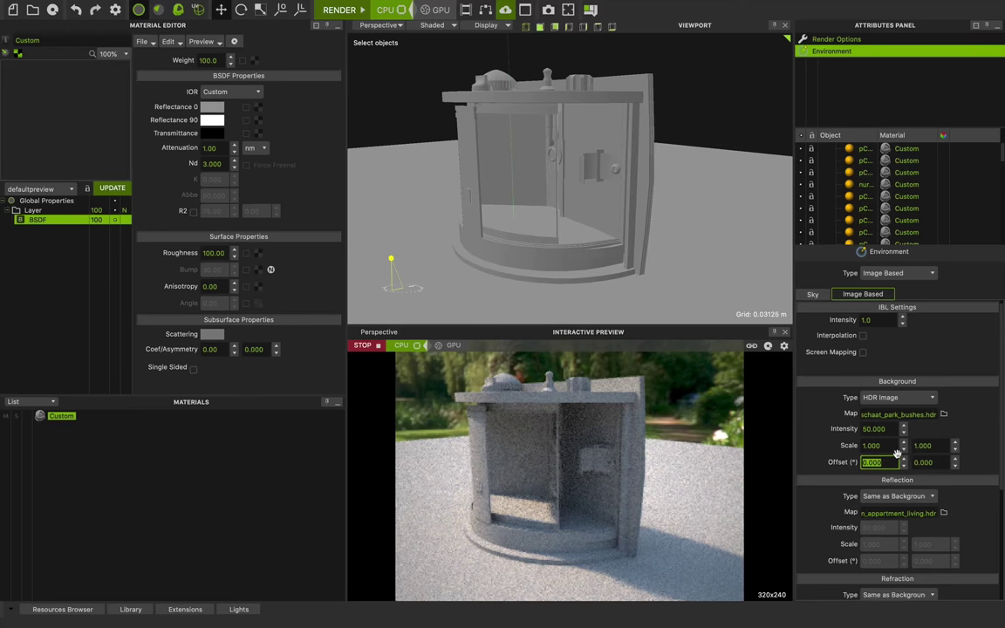
Try enlarging the background map's scale to about 1.2 and restore both scale values to 1
left_click_drag(904, 447, 904, 411)
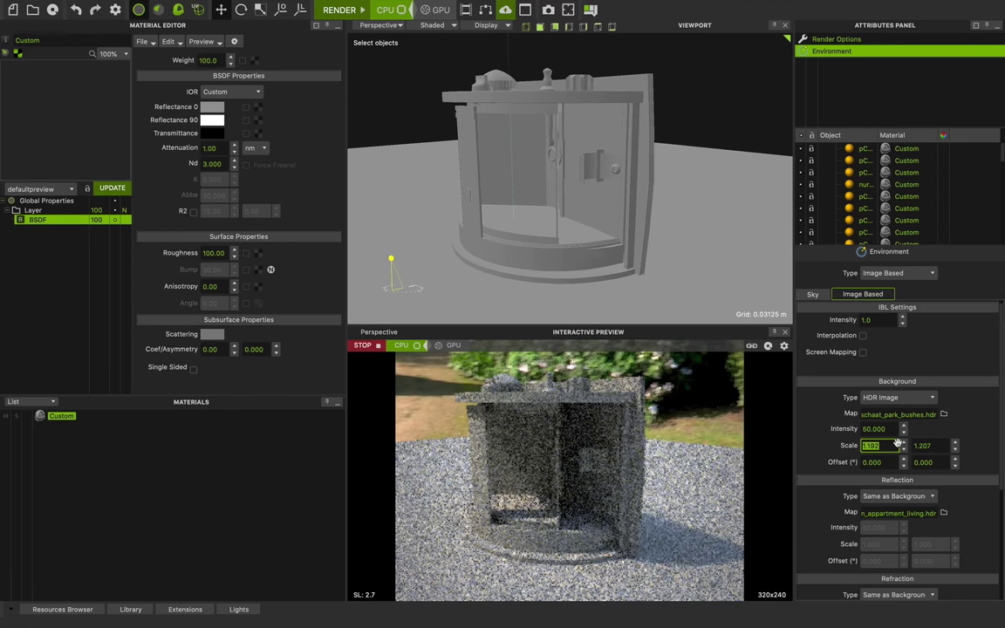
type("1")
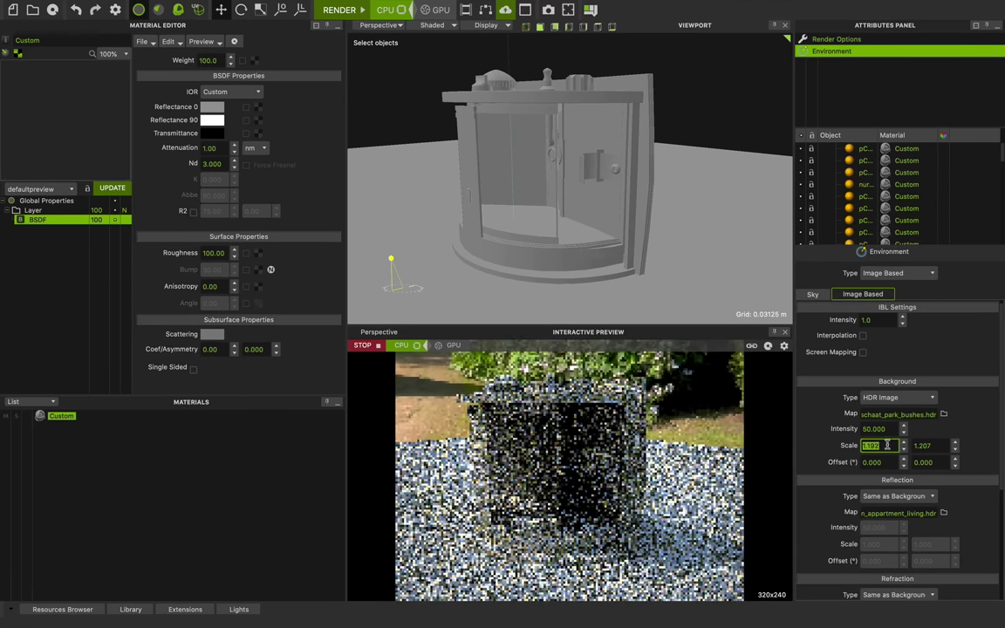
key("Tab")
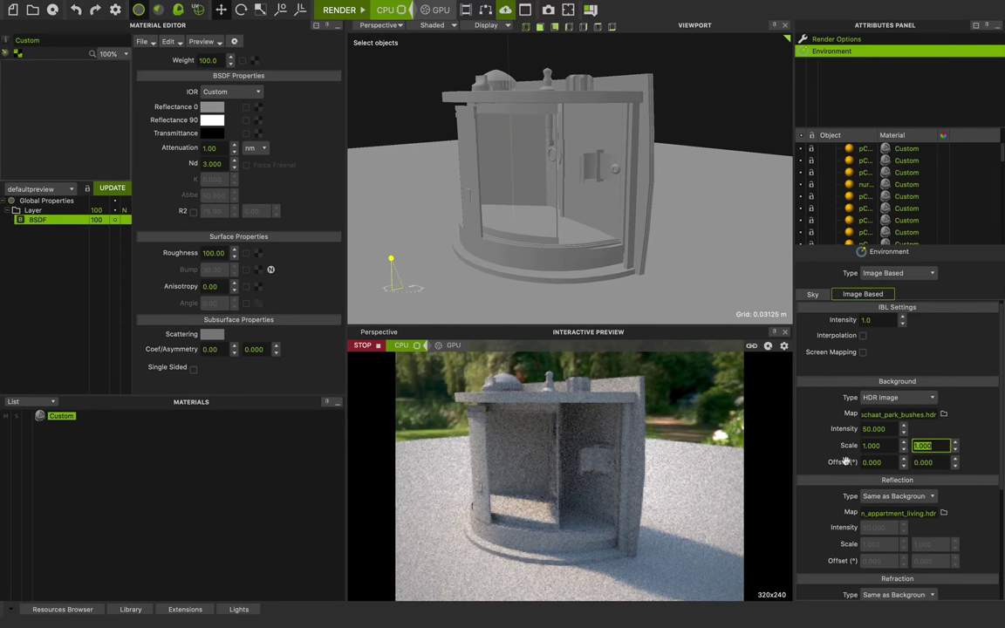
left_click(823, 444)
left_click(886, 273)
left_click(827, 364)
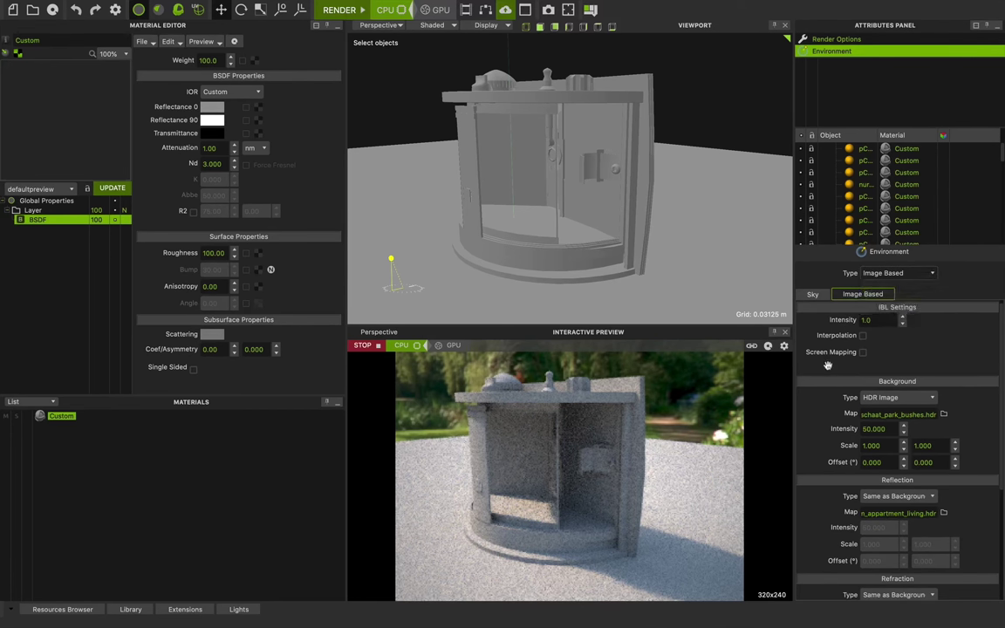